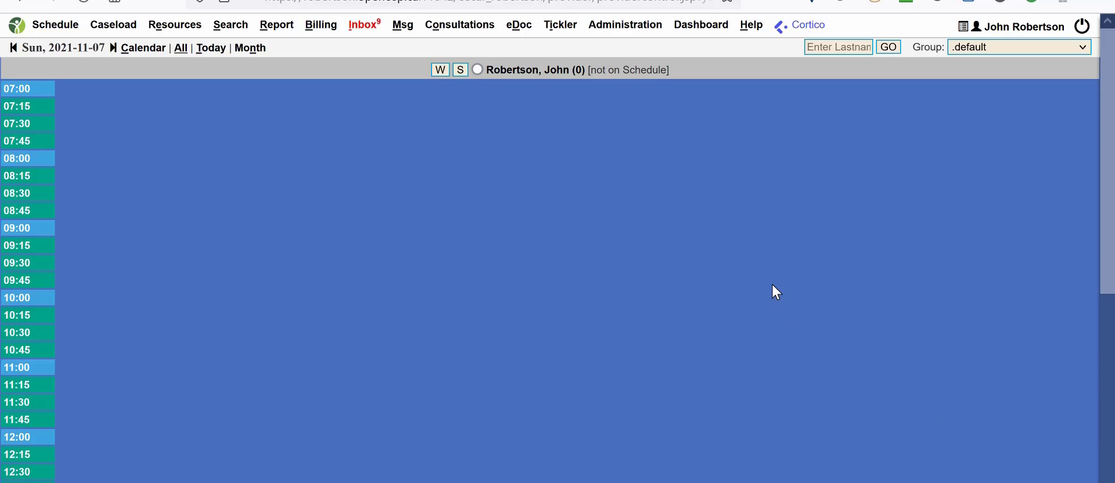
# Enable the backup doctor as a local provider contact in the Messenger Group Admin settings under System Management.
pyautogui.click(633, 32)
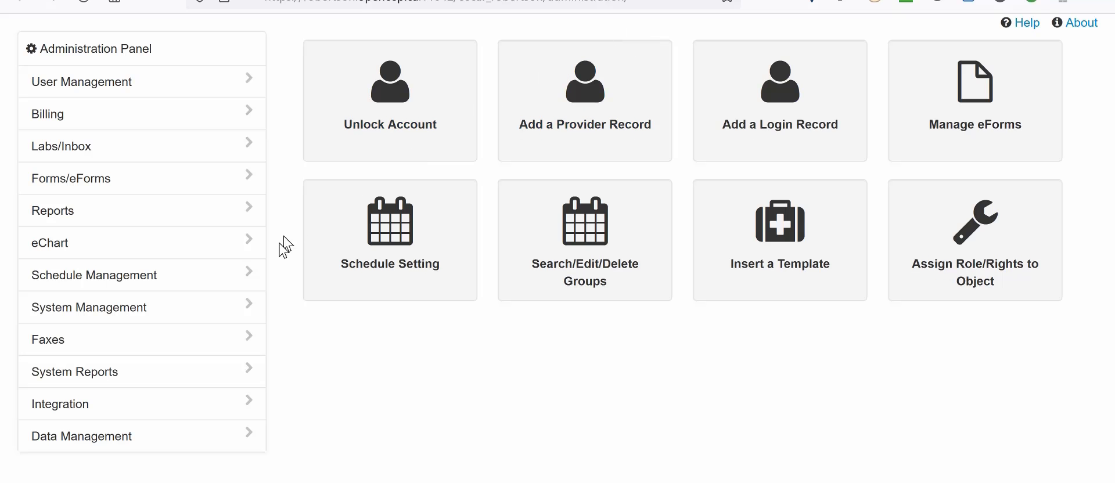
pyautogui.click(229, 310)
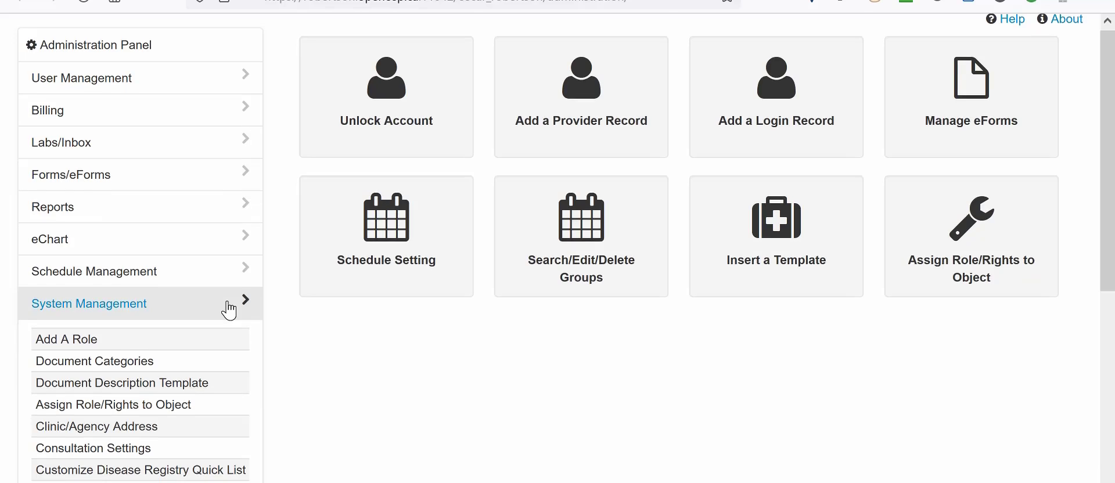
pyautogui.scroll(-4, 229, 310)
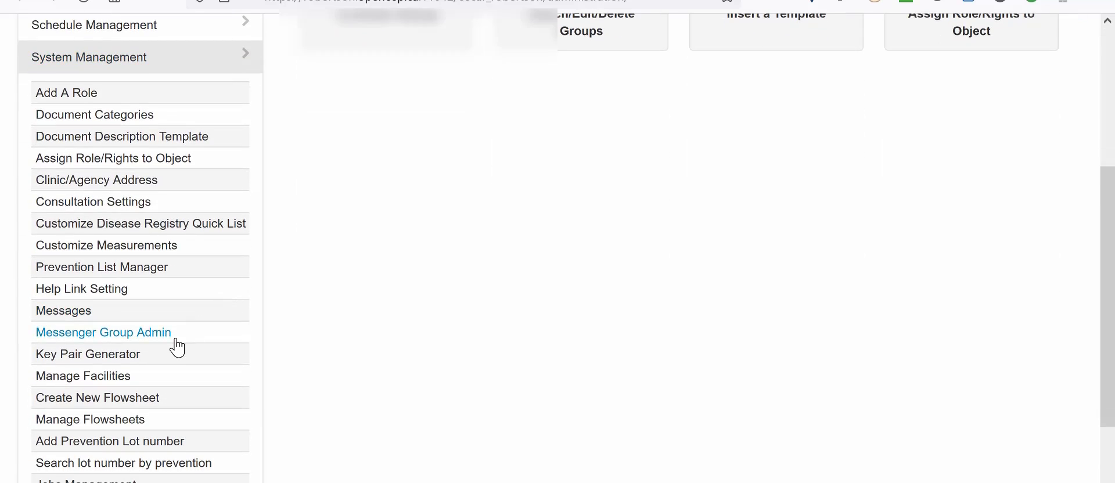
pyautogui.click(176, 340)
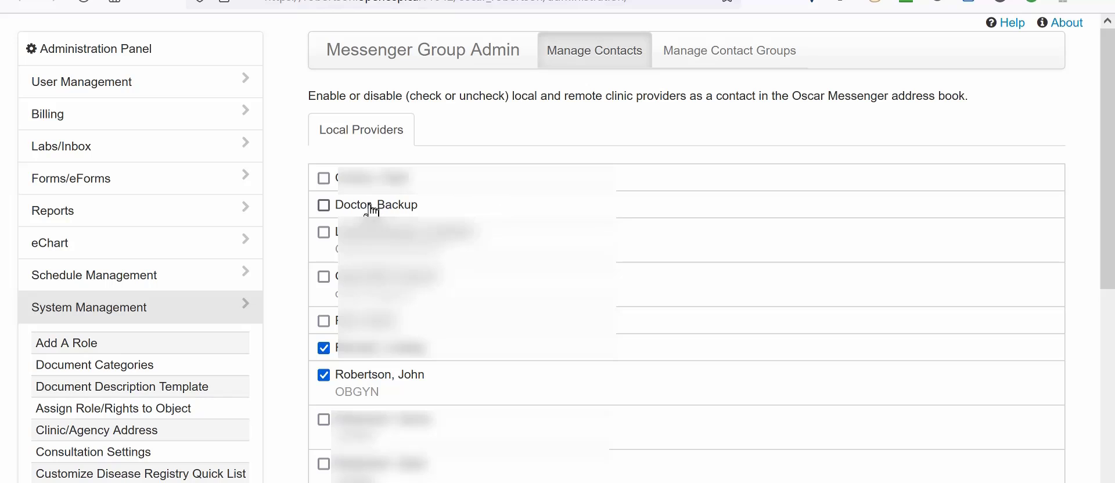
pyautogui.click(324, 205)
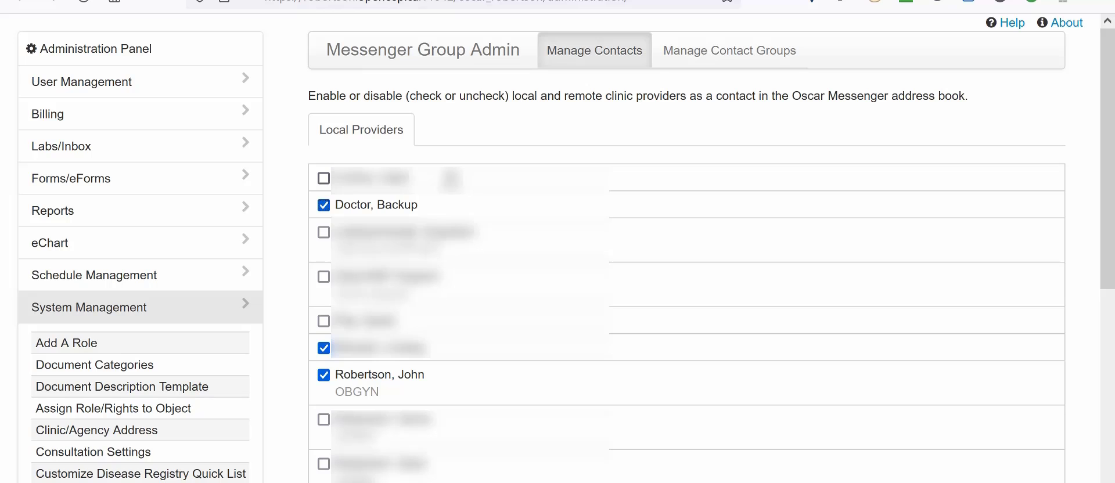
# Reopen Messenger Group Admin and add the enabled OBGYN provider to the doc contact group.
pyautogui.click(102, 52)
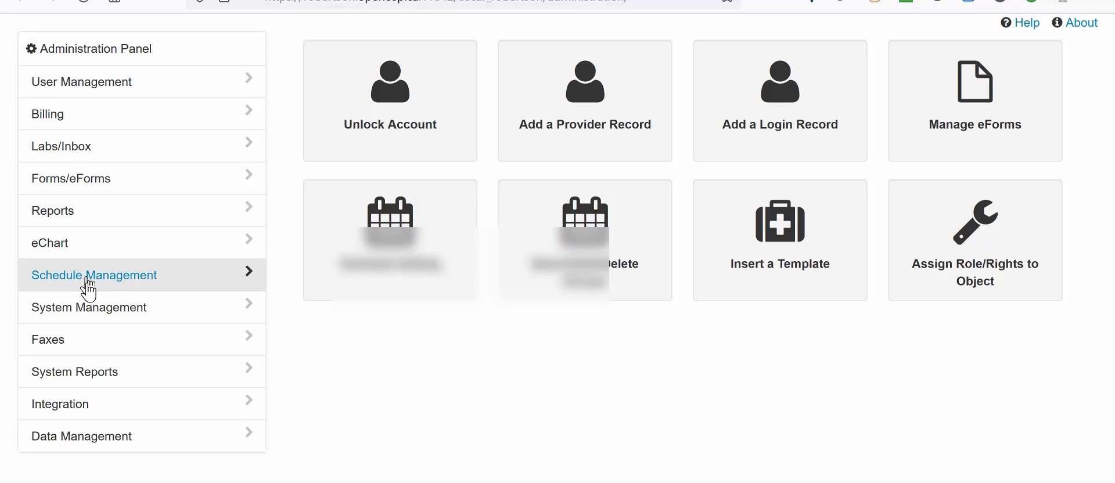
pyautogui.click(93, 308)
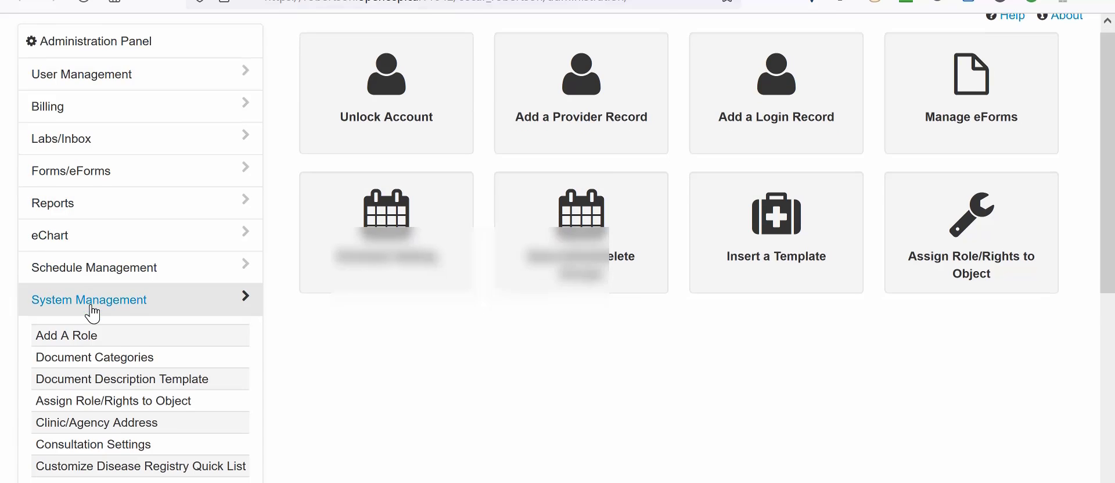
pyautogui.scroll(-3, 88, 313)
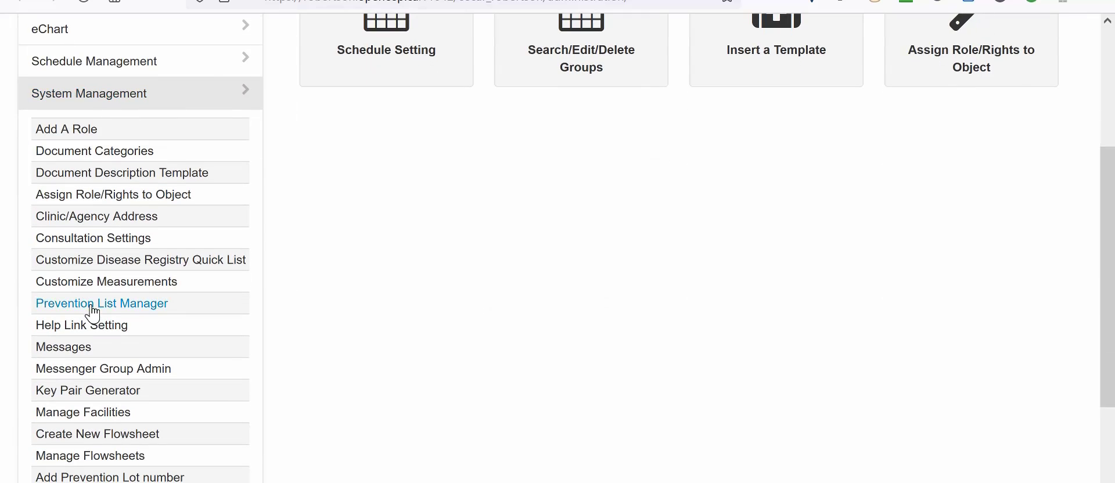
pyautogui.click(154, 375)
pyautogui.scroll(3, 154, 377)
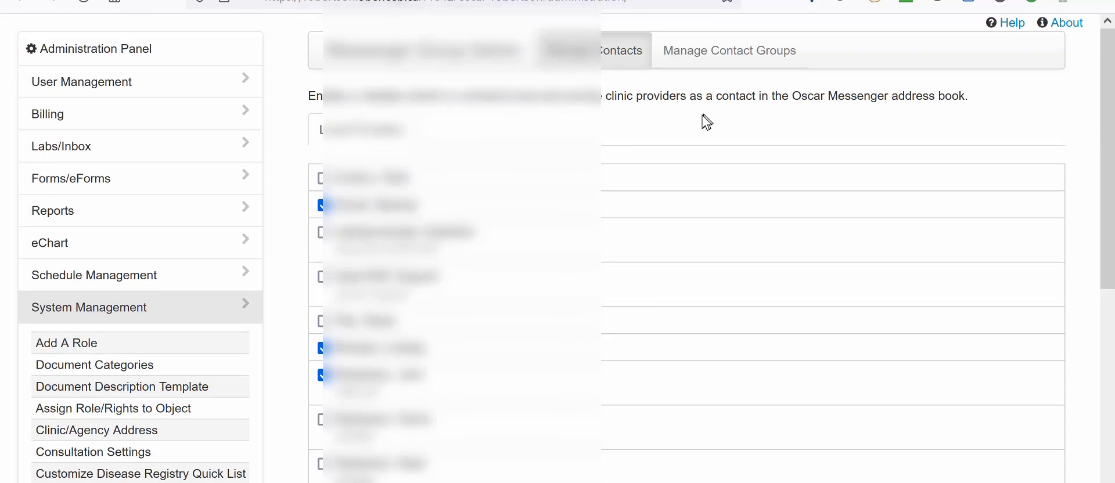
pyautogui.click(730, 59)
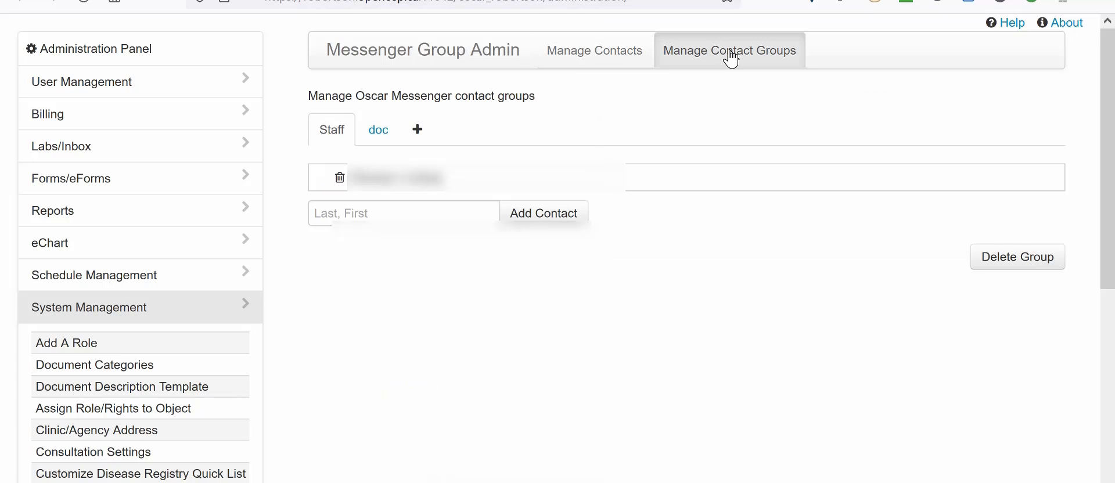
pyautogui.click(377, 131)
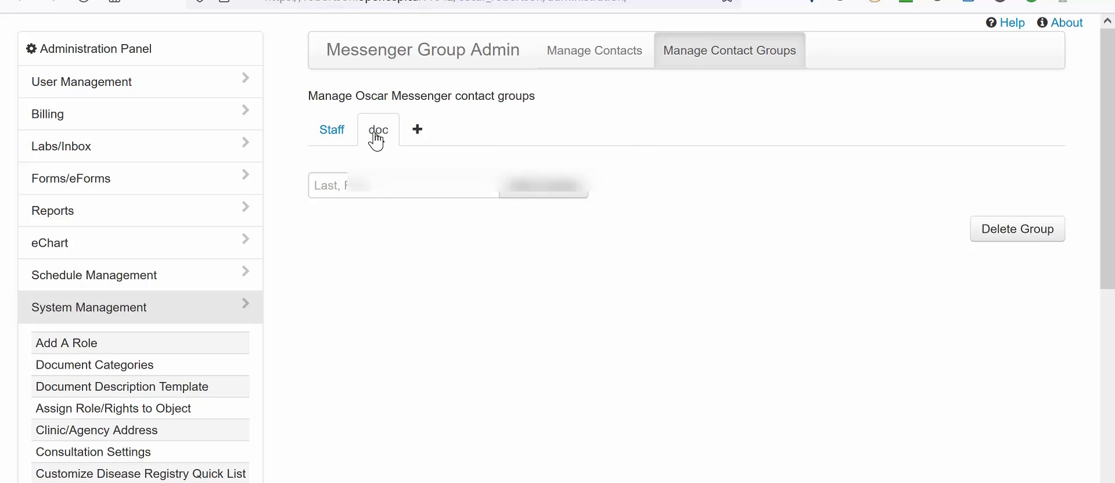
pyautogui.click(368, 190)
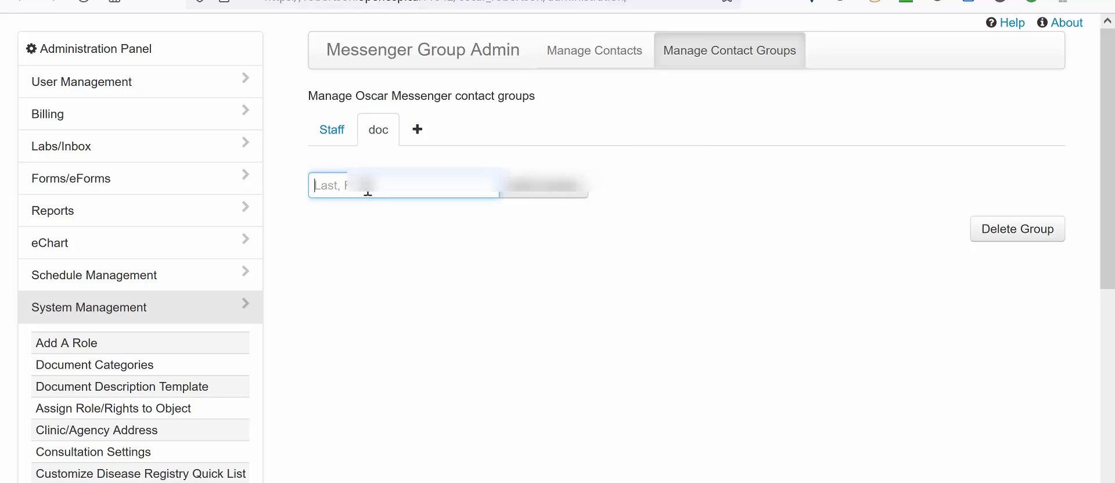
pyautogui.write('rob')
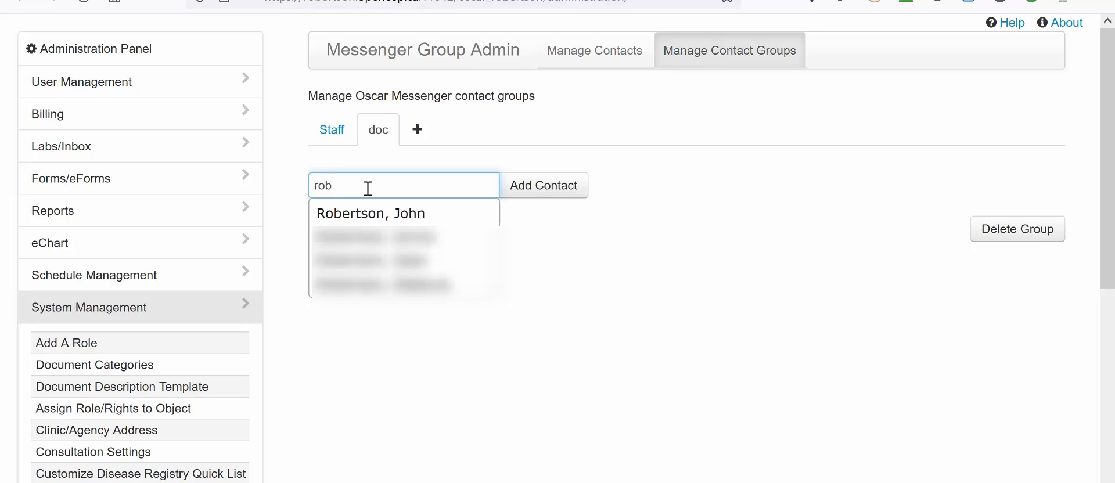
pyautogui.click(378, 212)
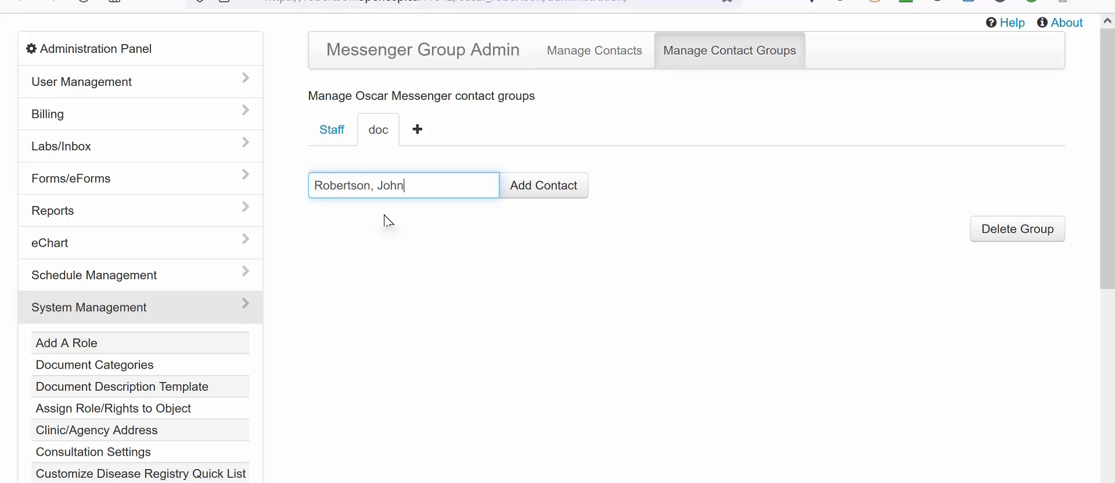
pyautogui.click(543, 198)
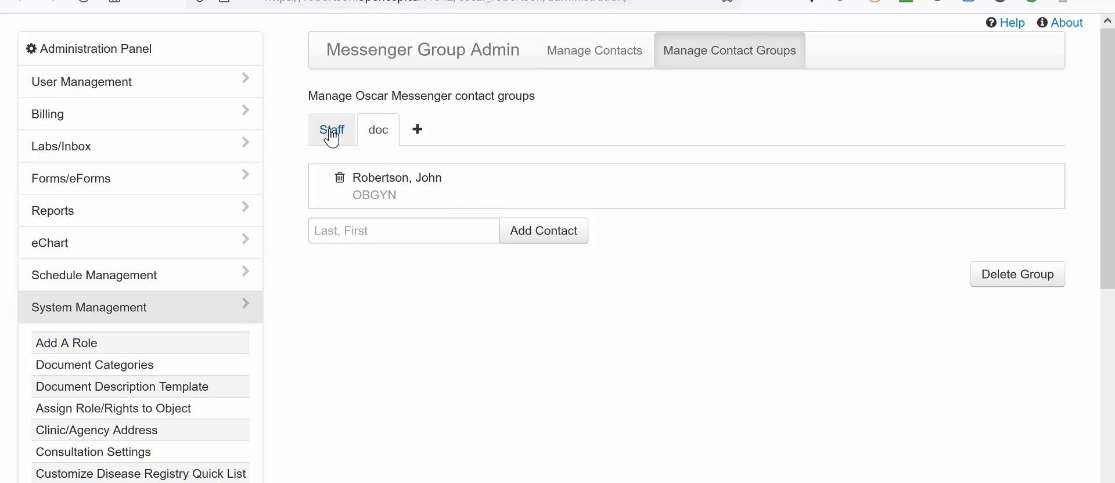
# Reload Messenger Group Admin and add the backup doctor as a contact in the doc group.
pyautogui.click(118, 58)
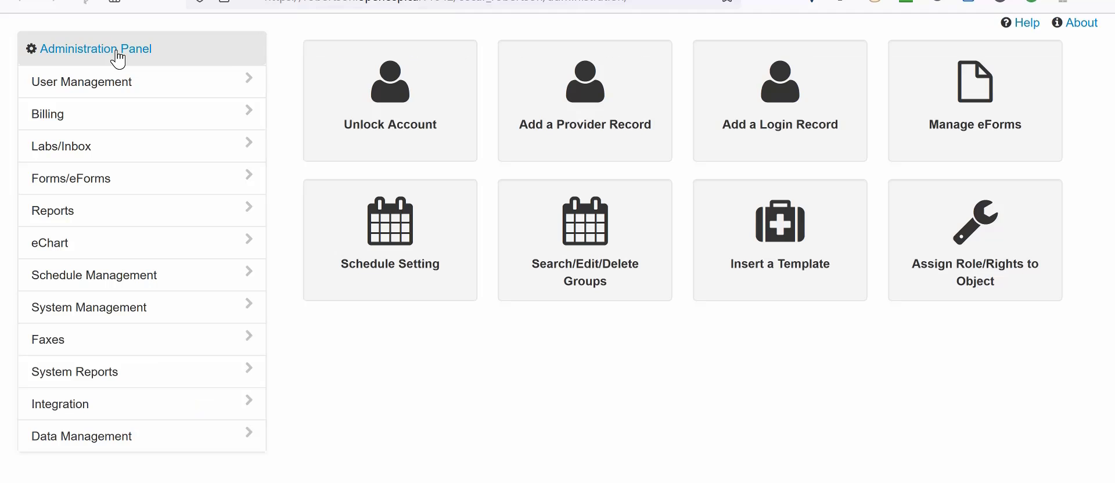
pyautogui.click(115, 312)
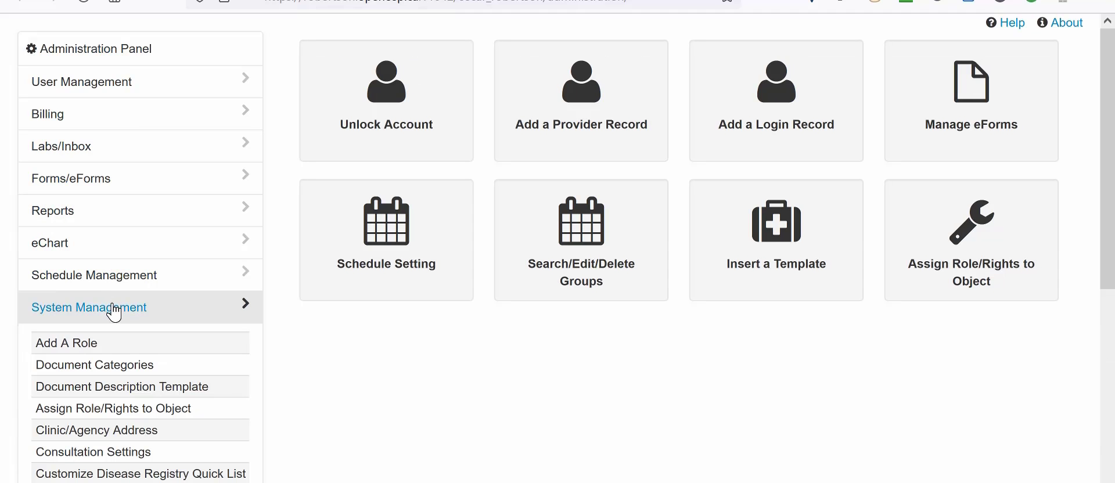
pyautogui.scroll(-3, 145, 374)
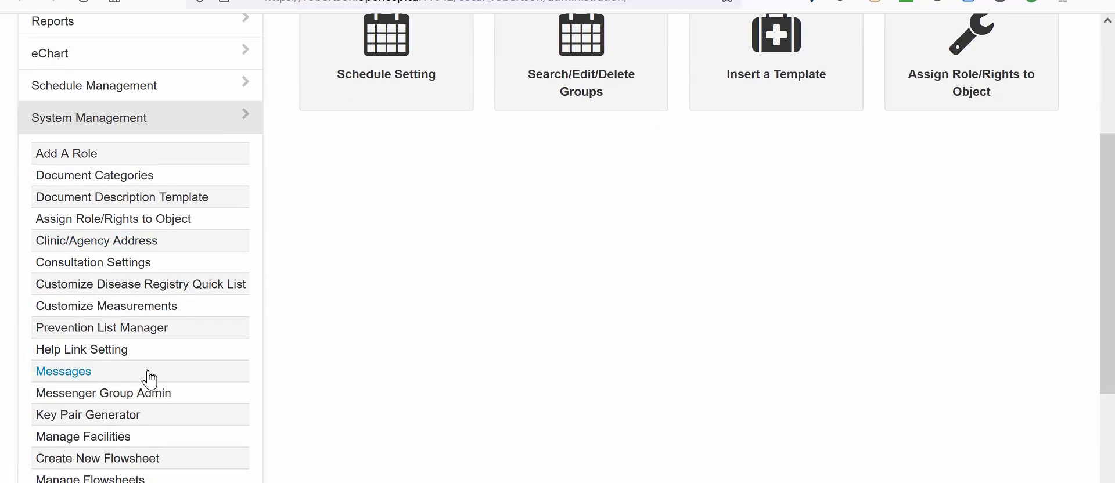
pyautogui.click(149, 394)
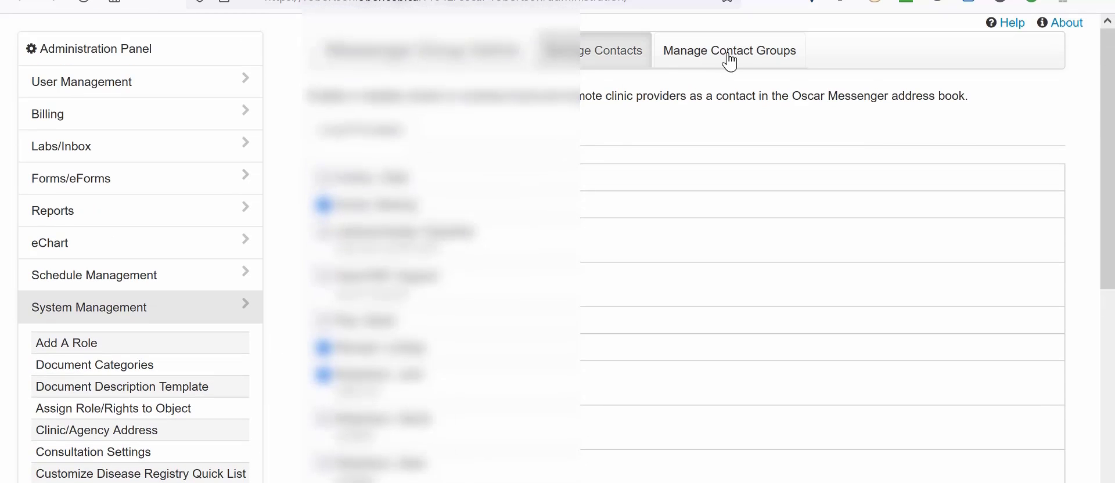
pyautogui.click(729, 62)
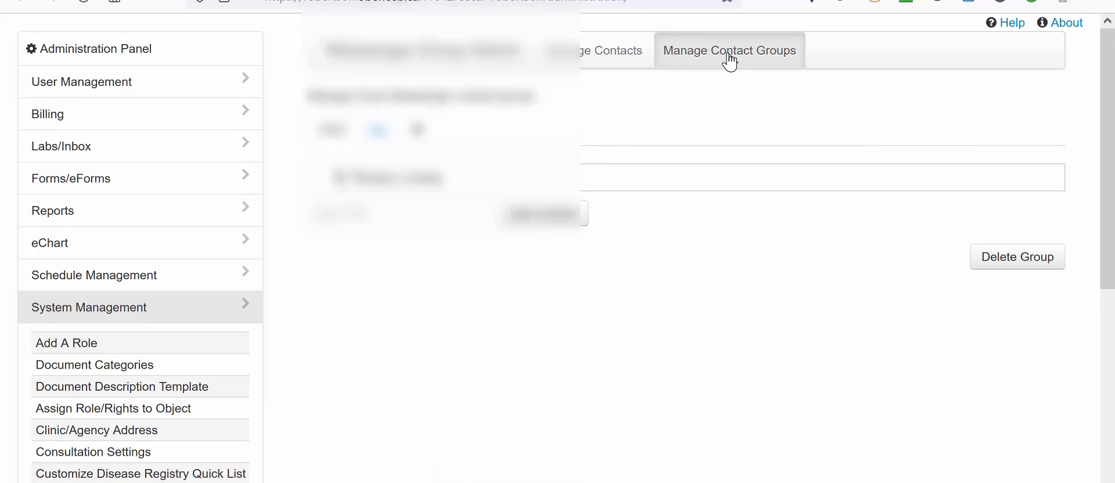
pyautogui.click(387, 132)
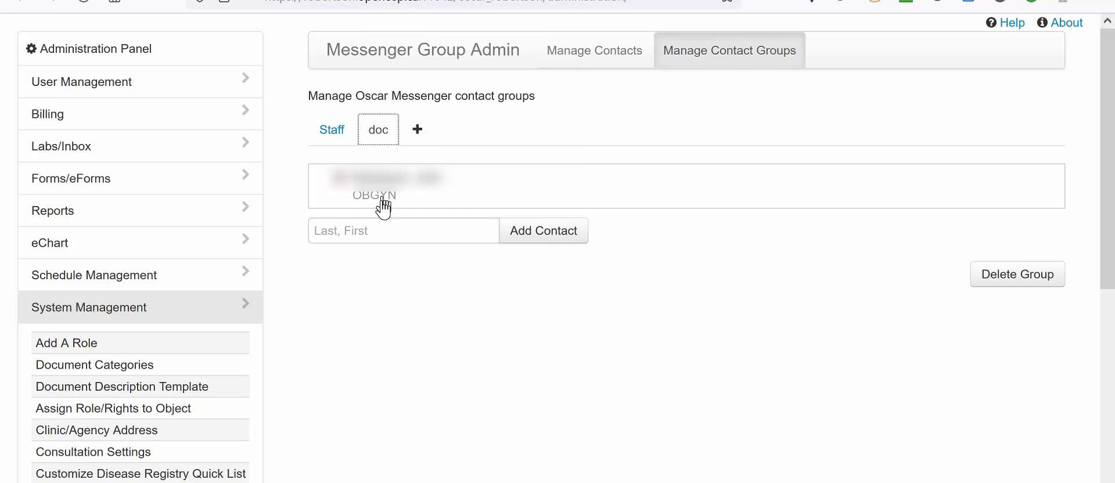
pyautogui.click(379, 231)
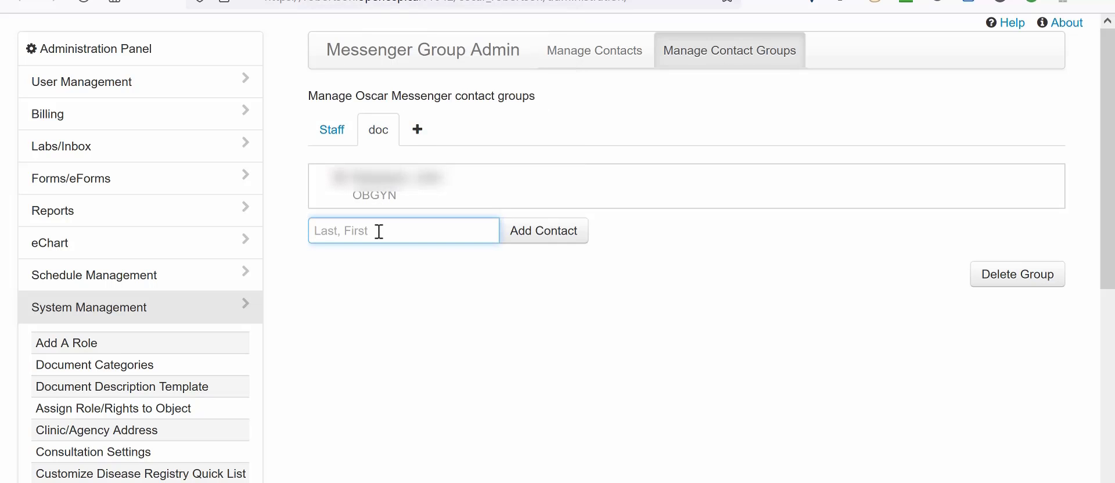
pyautogui.write('back')
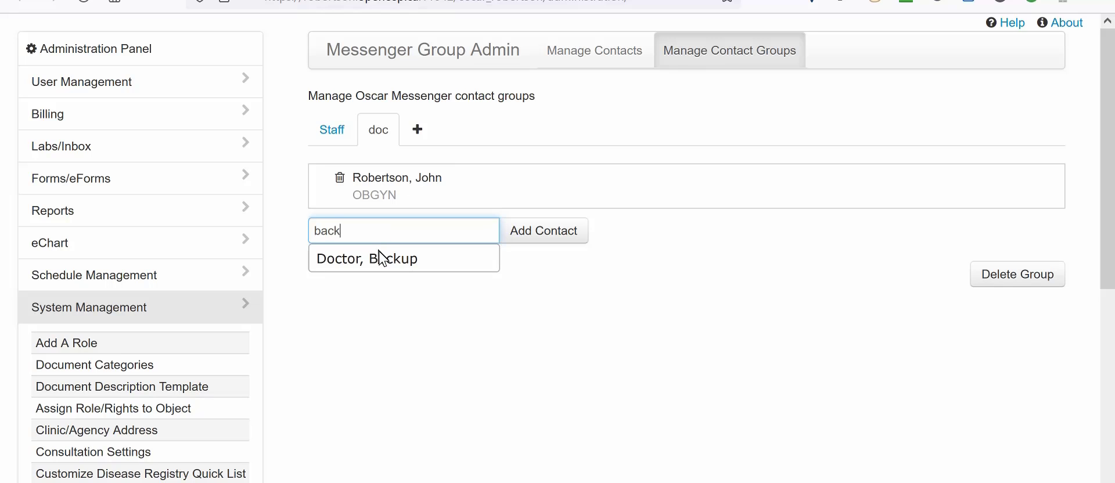
pyautogui.click(381, 258)
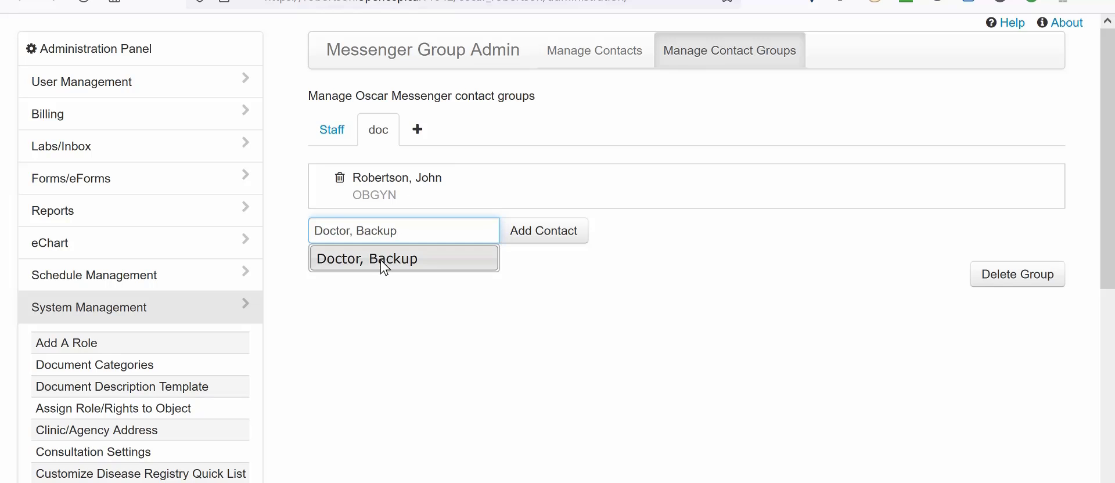
pyautogui.click(527, 232)
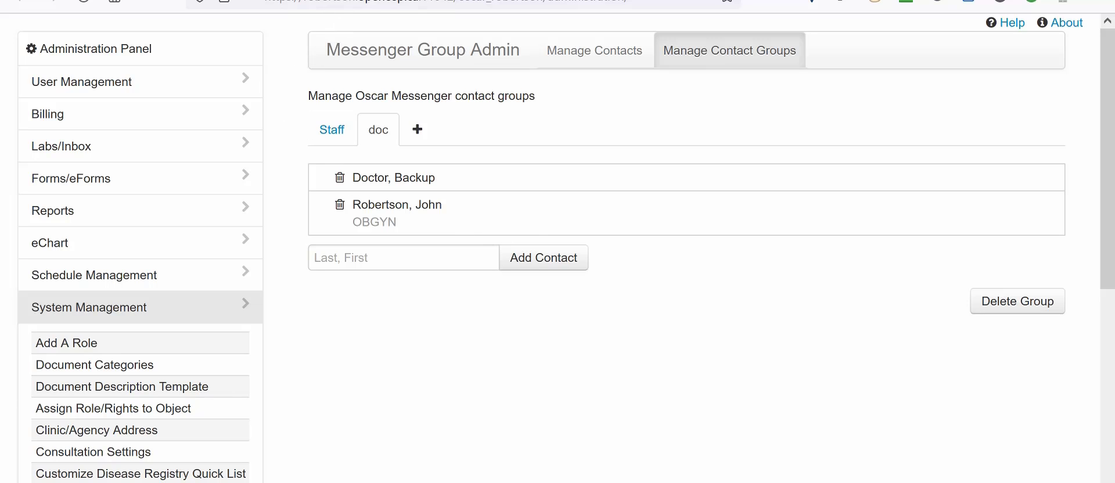
# Start a new message in Messenger and select all members of the doc group as recipients.
pyautogui.hotkey('ctrl', 'shift', 'Tab')
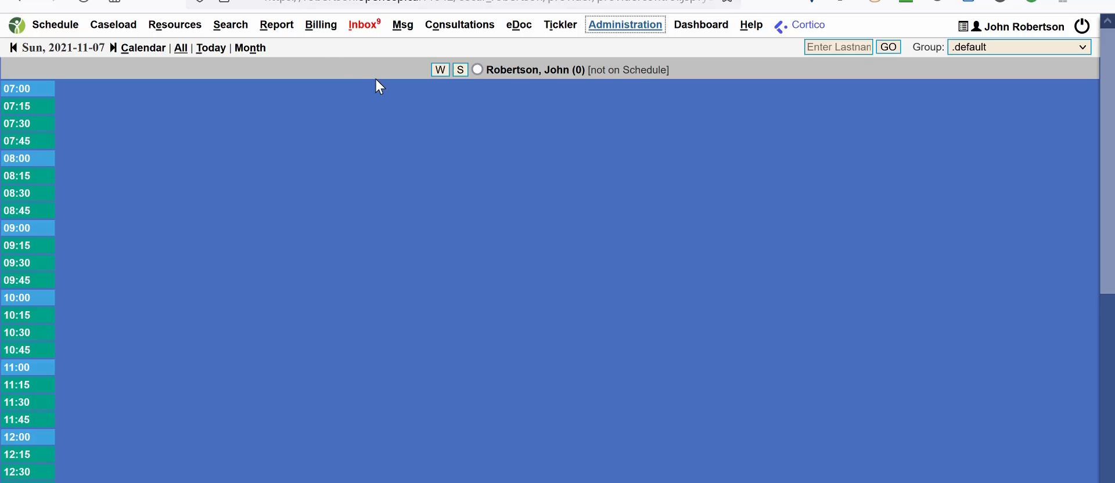
pyautogui.click(405, 27)
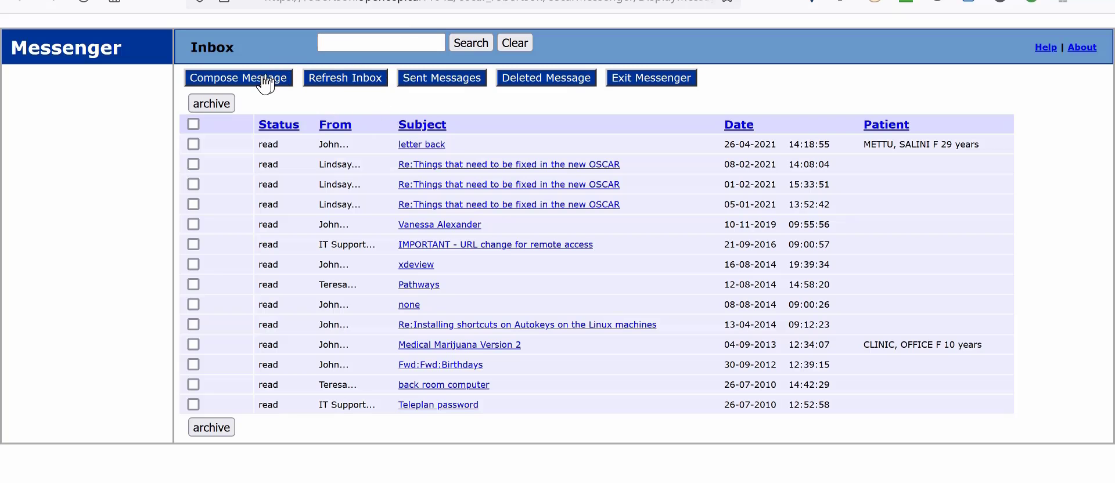
pyautogui.click(262, 86)
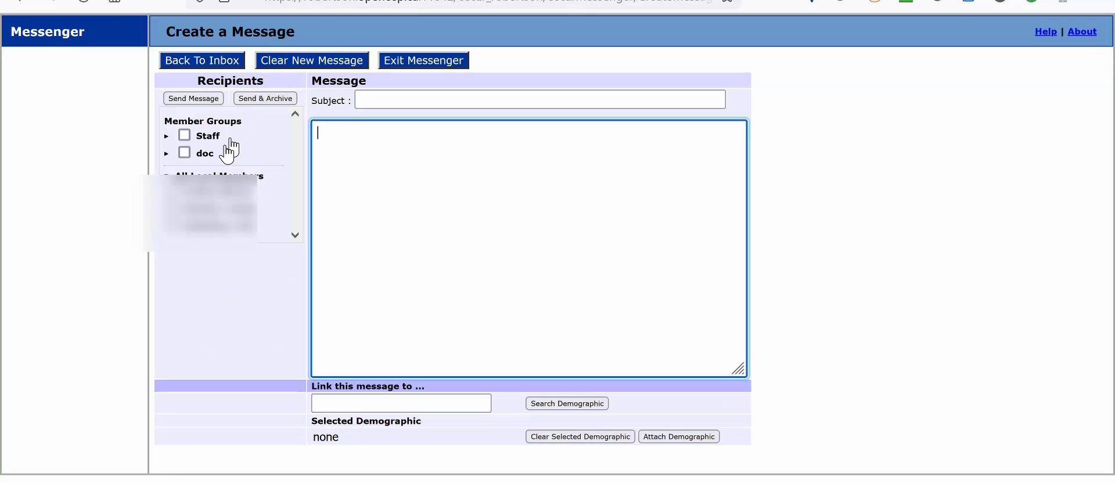
pyautogui.click(167, 153)
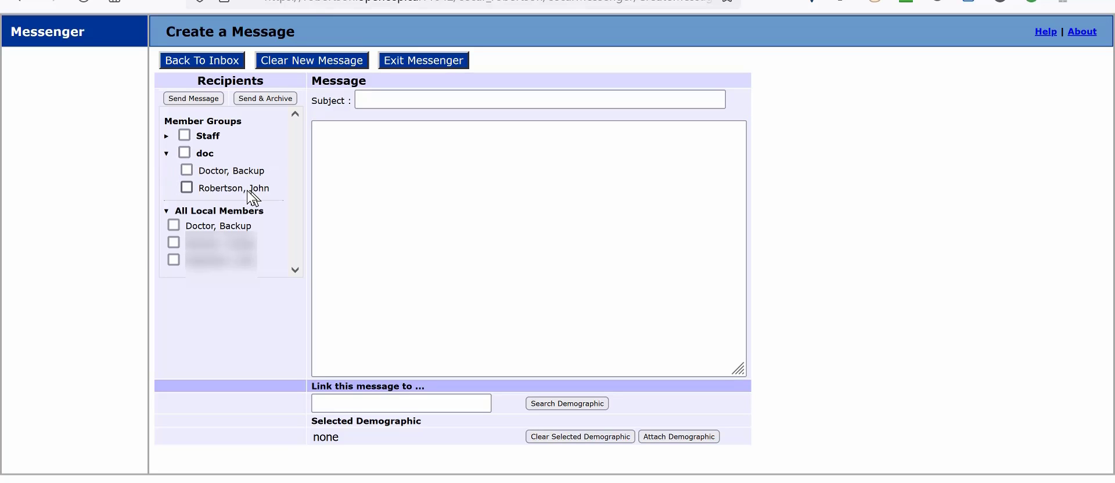
pyautogui.click(185, 153)
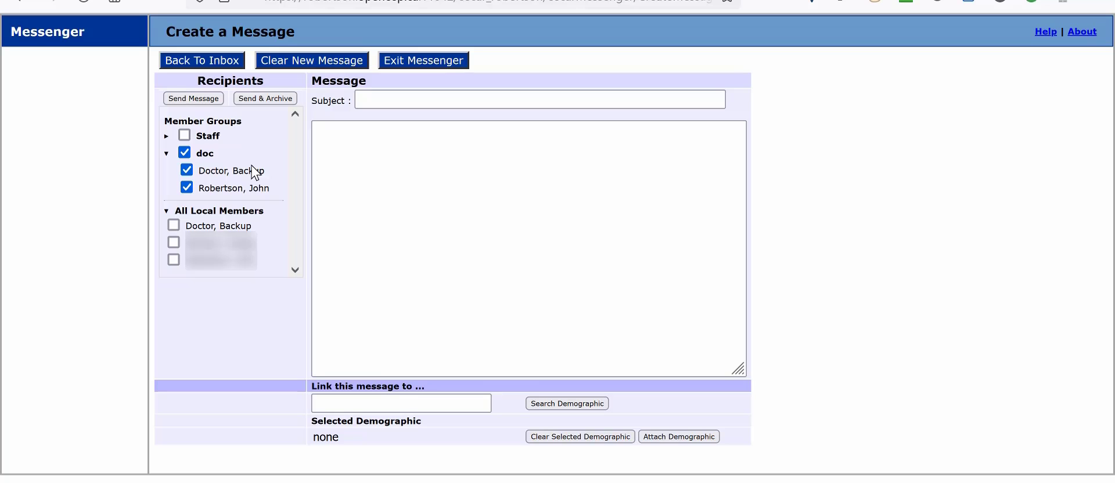
pyautogui.click(167, 154)
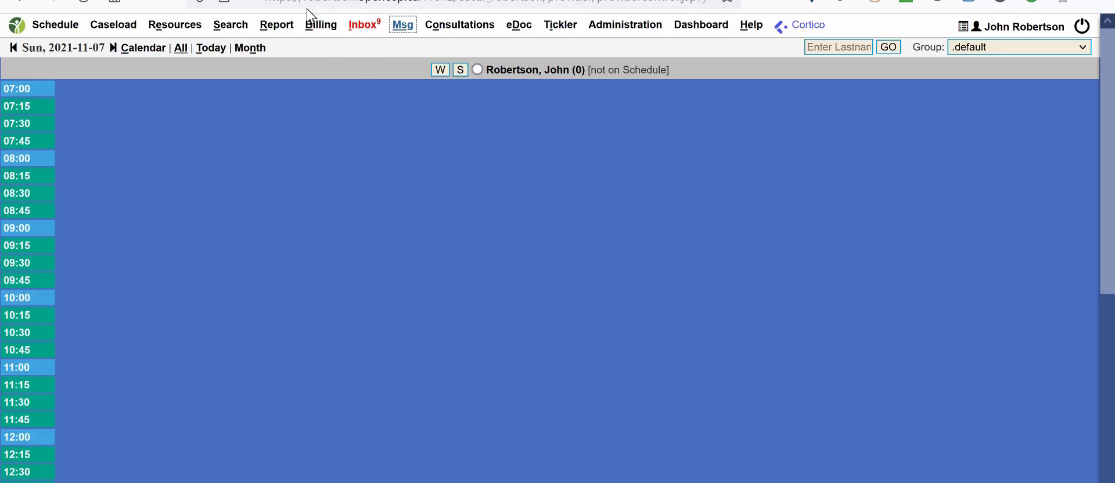
# Create a Messenger contact group named Diabetes in Messenger Group Admin under System Management in Administration.
pyautogui.click(607, 33)
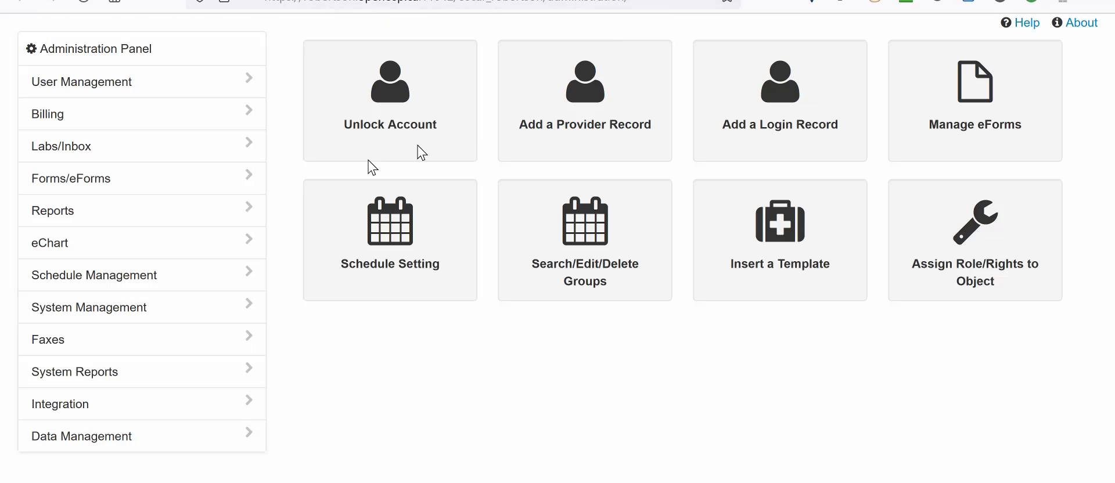
pyautogui.click(191, 318)
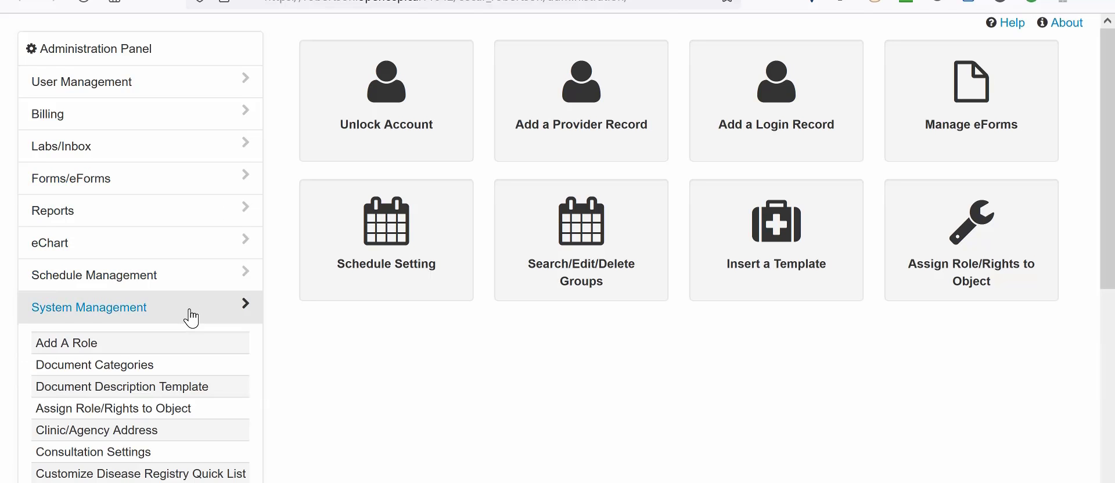
pyautogui.scroll(-4, 192, 319)
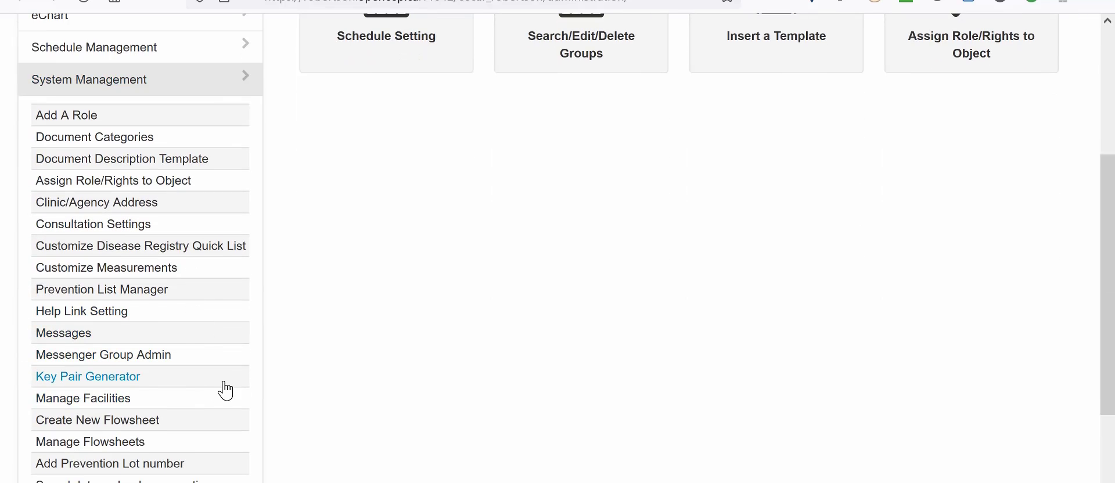
pyautogui.scroll(-1, 225, 390)
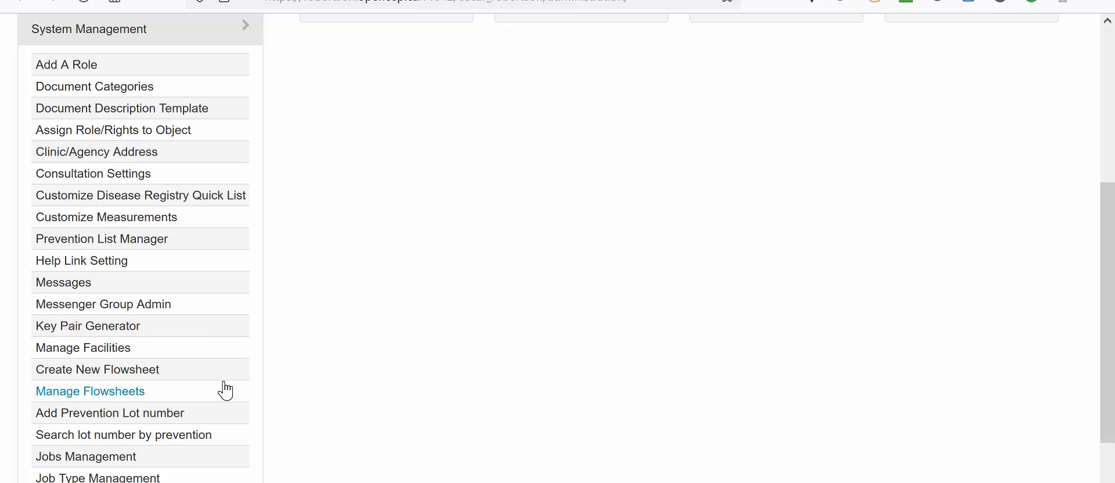
pyautogui.click(155, 313)
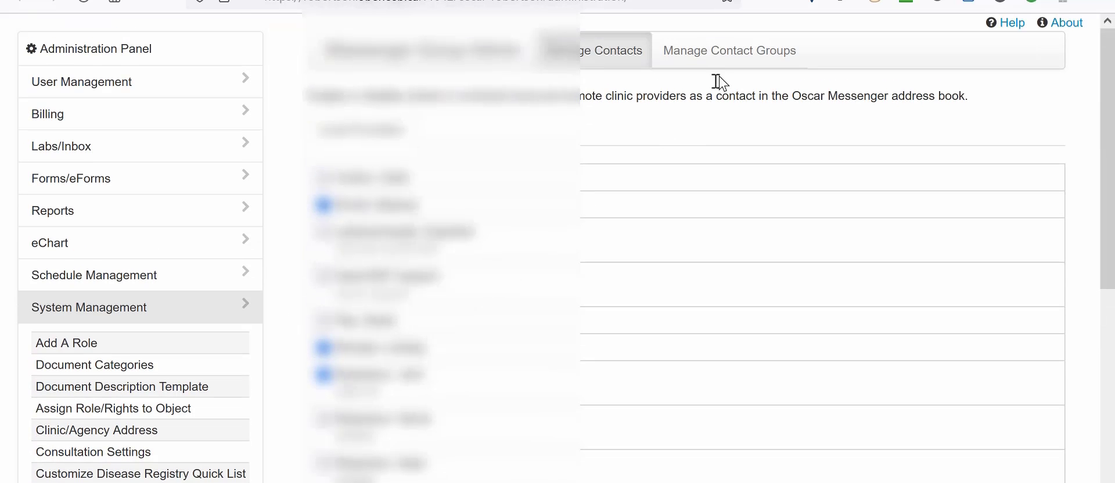
pyautogui.click(745, 61)
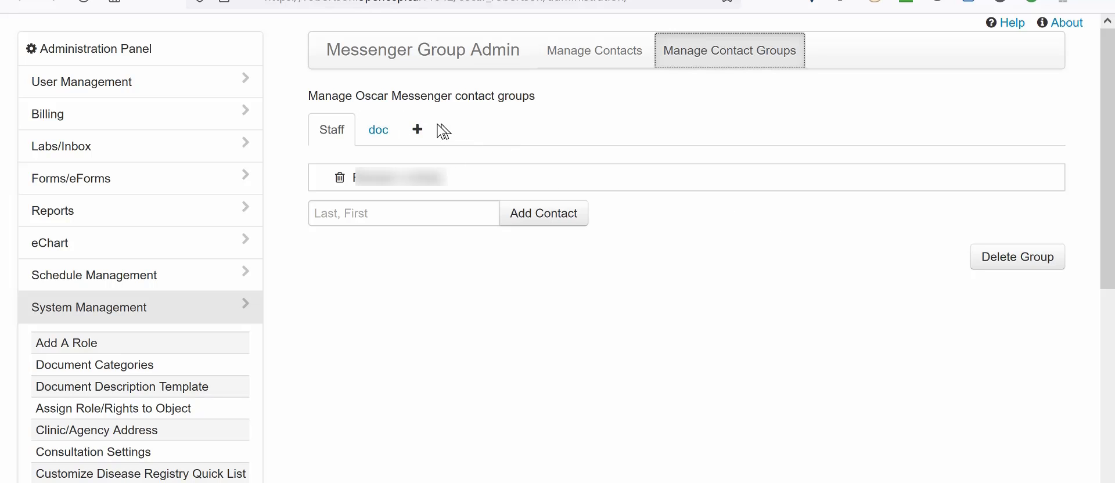
pyautogui.click(424, 141)
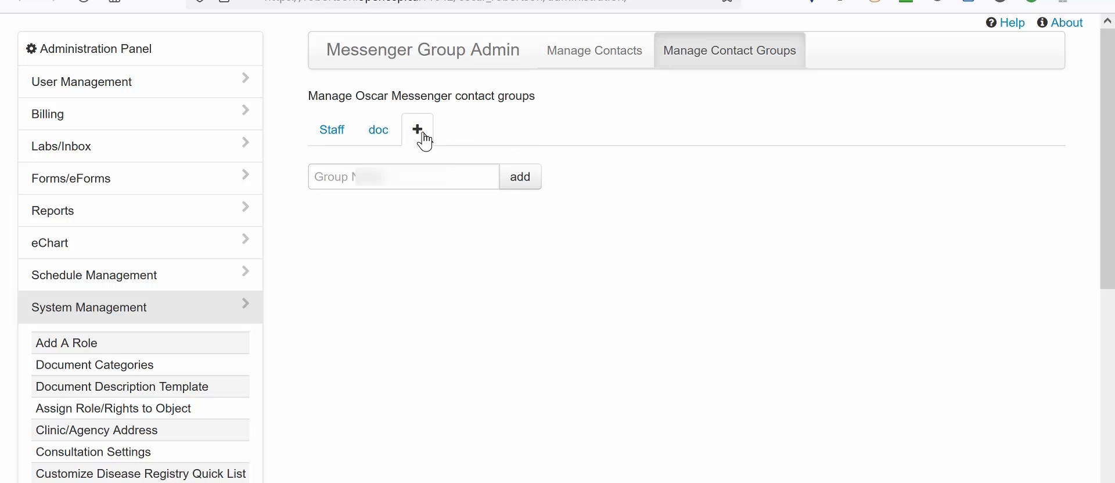
pyautogui.click(401, 178)
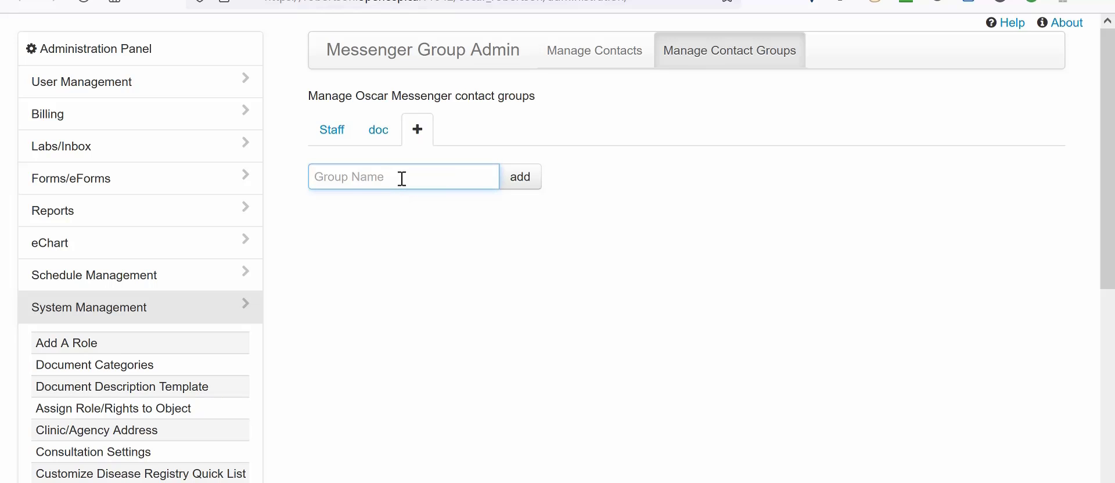
pyautogui.write('Diabetes')
pyautogui.click(518, 187)
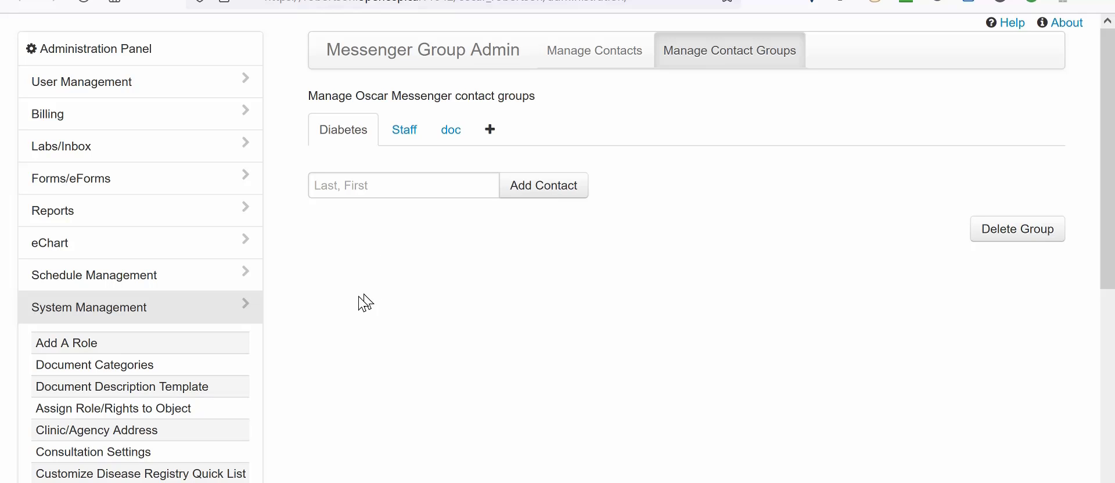
# Reload Messenger Group Admin and add the backup doctor as a contact in the Diabetes group.
pyautogui.click(113, 59)
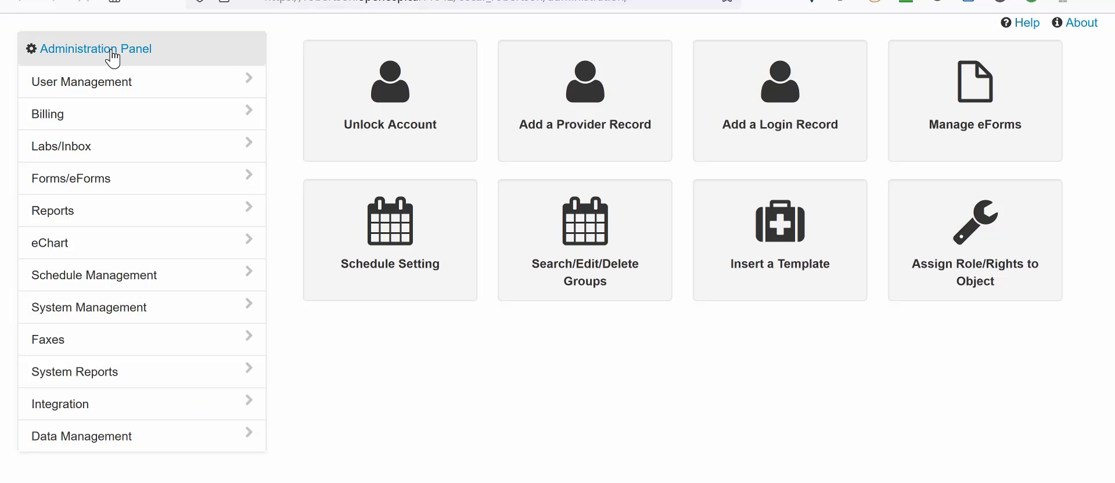
pyautogui.click(126, 311)
pyautogui.scroll(-4, 119, 314)
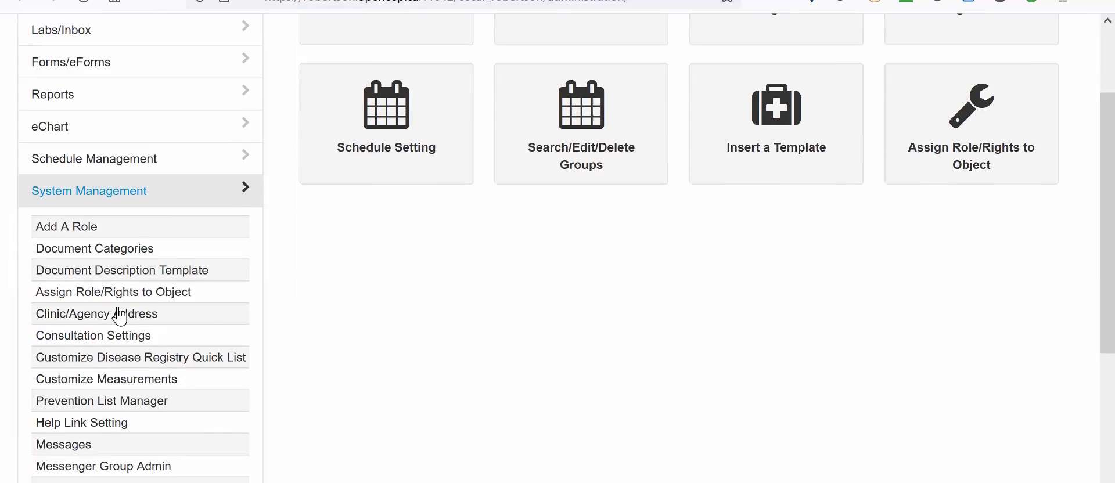
pyautogui.scroll(-2, 119, 313)
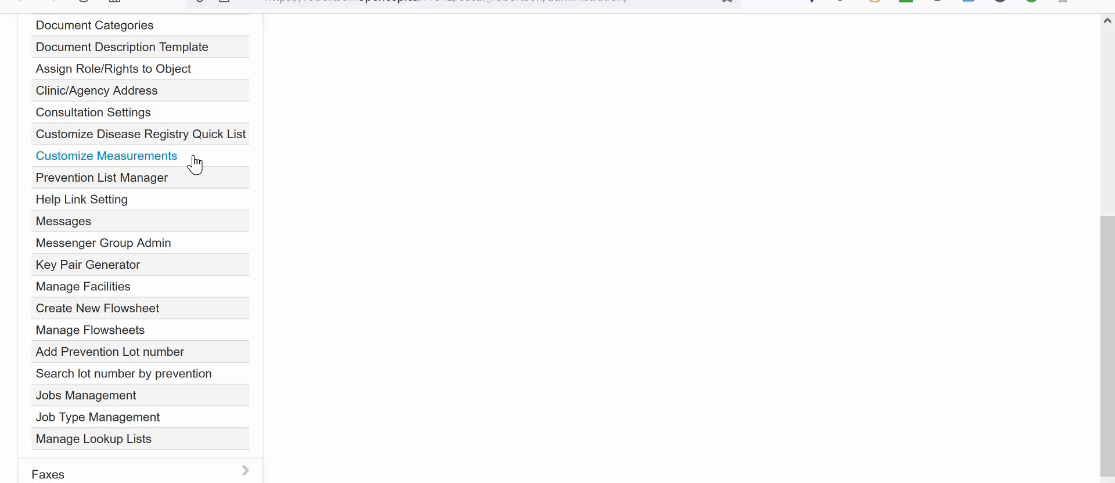
pyautogui.click(142, 249)
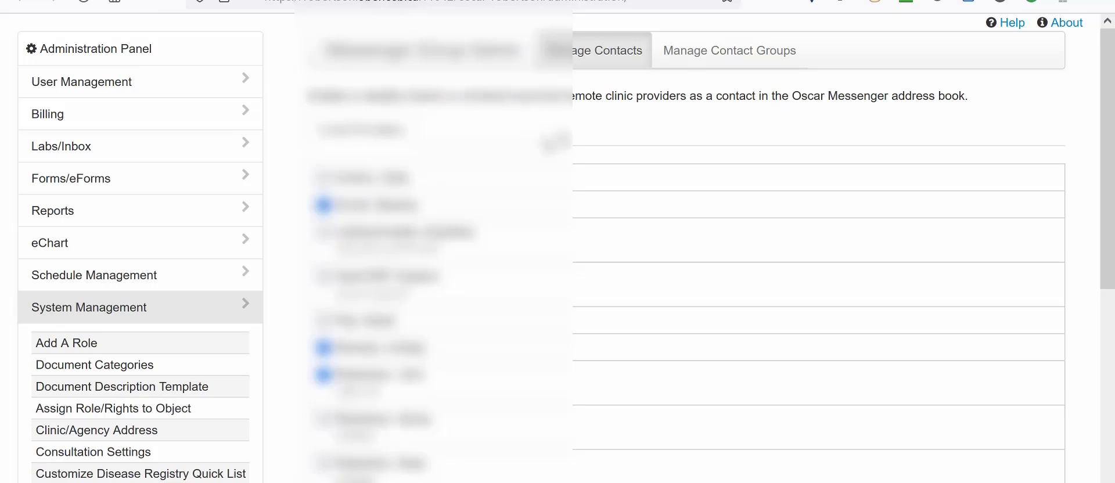
pyautogui.click(728, 58)
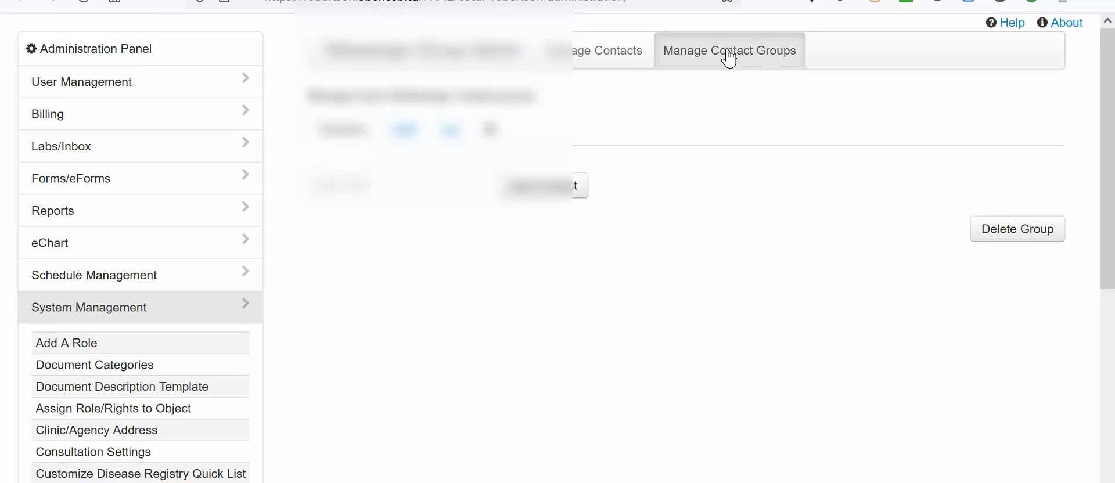
pyautogui.click(450, 188)
pyautogui.write('back')
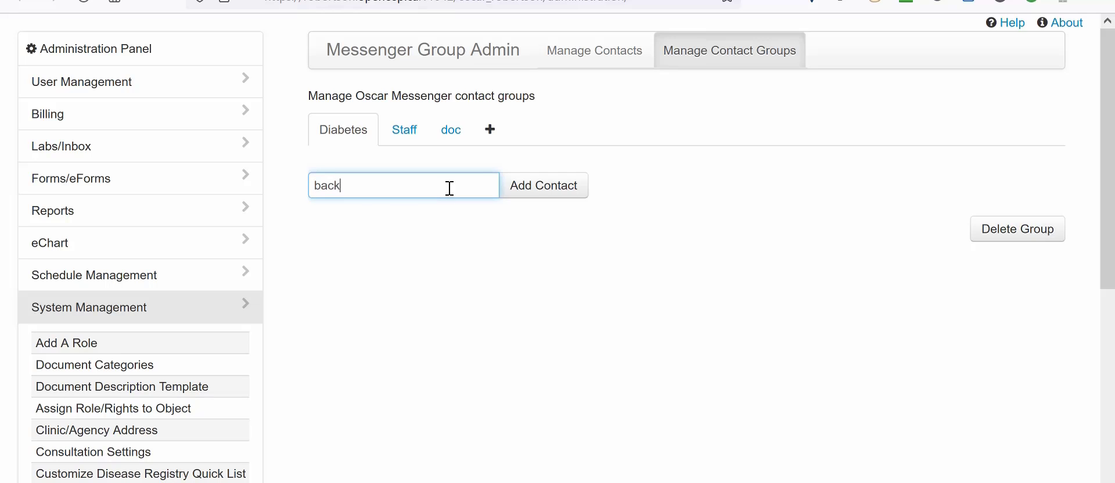
pyautogui.click(427, 215)
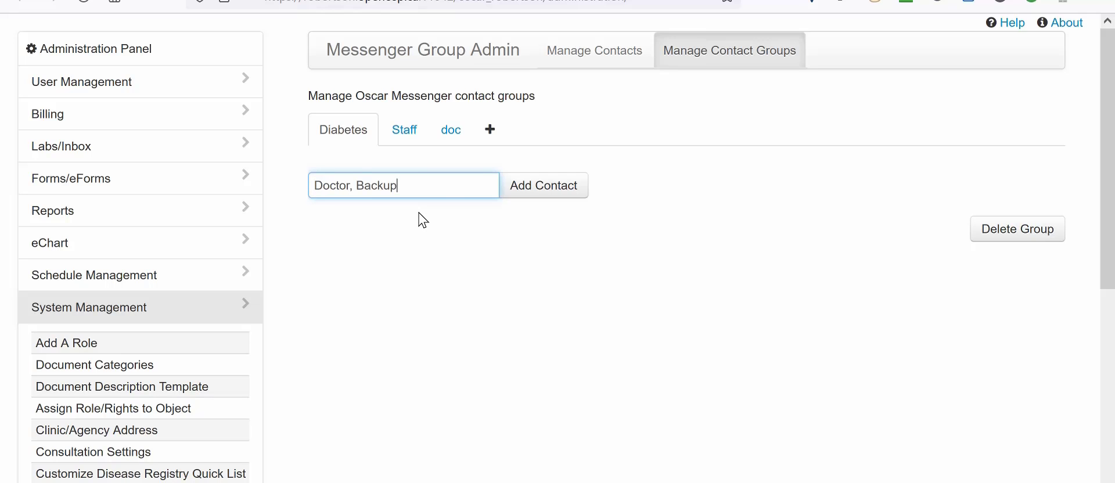
pyautogui.click(529, 193)
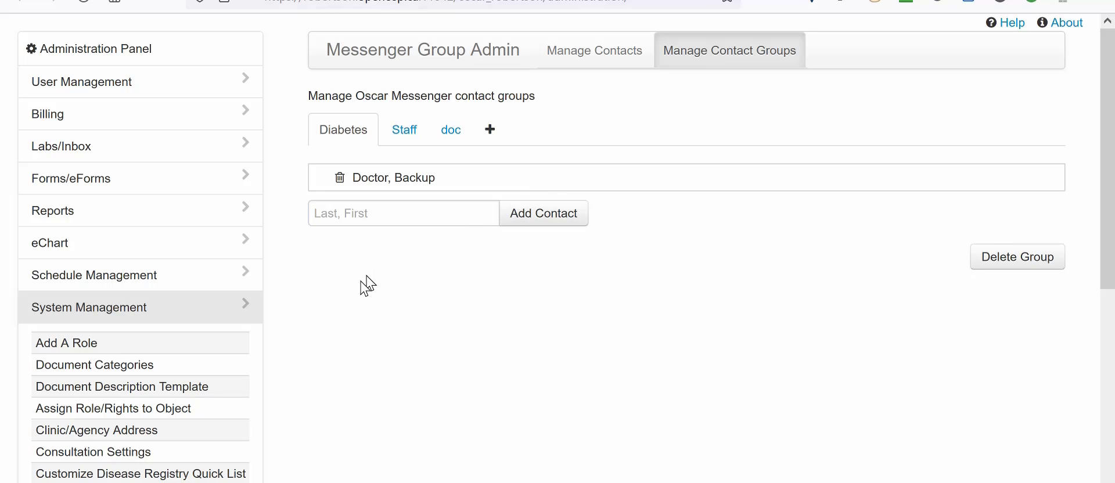
# Reopen Messenger Group Admin and add the OBGYN provider as a contact in the Diabetes group.
pyautogui.click(128, 52)
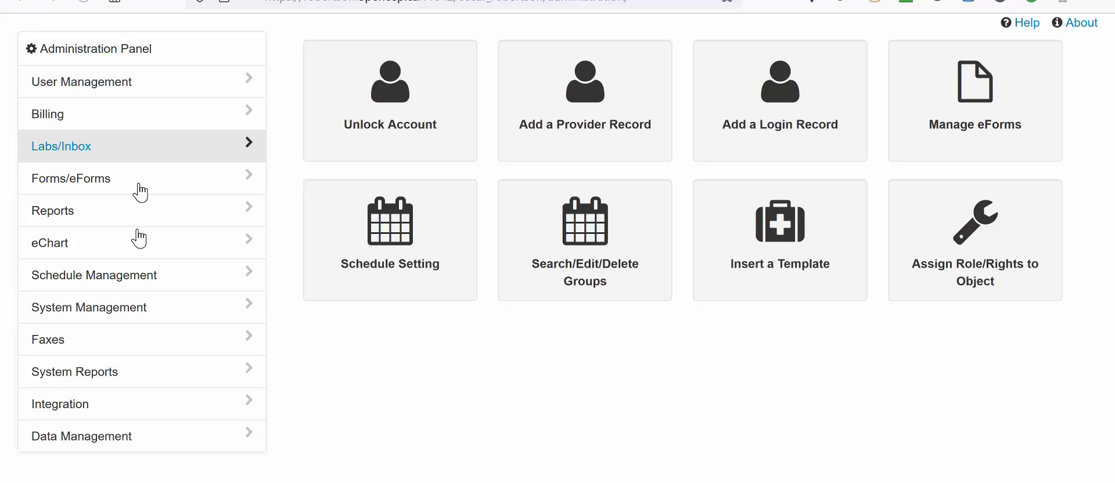
pyautogui.click(117, 309)
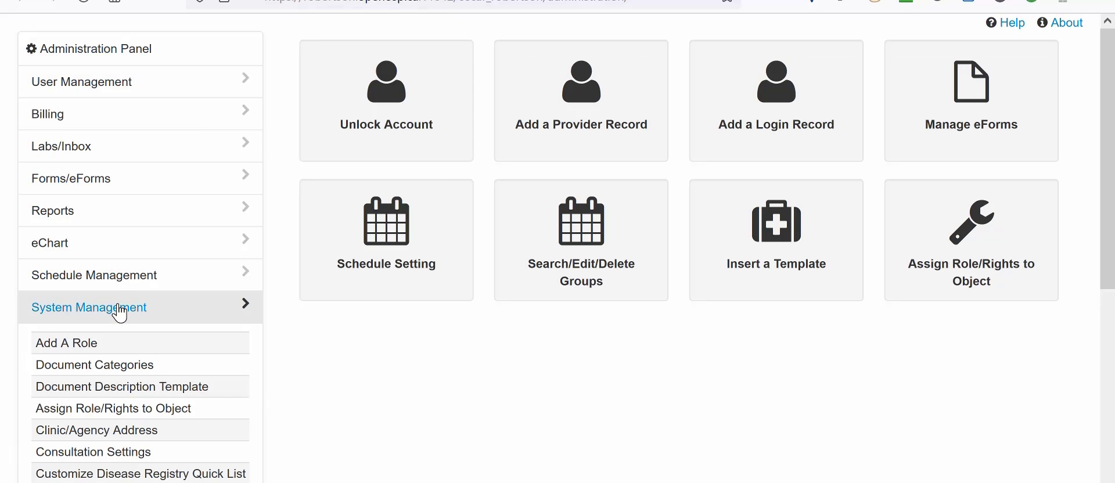
pyautogui.scroll(-3, 119, 310)
pyautogui.scroll(-2, 120, 314)
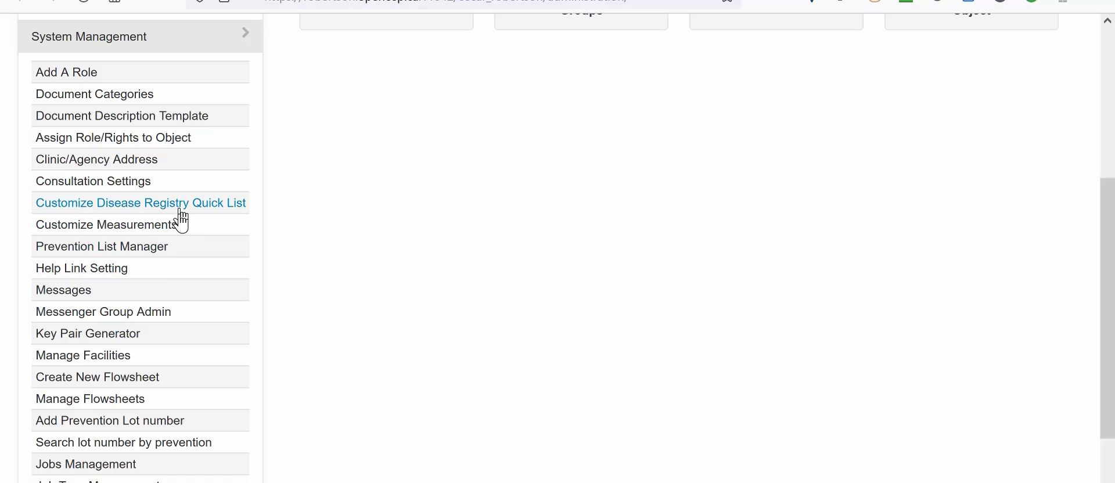
pyautogui.click(155, 313)
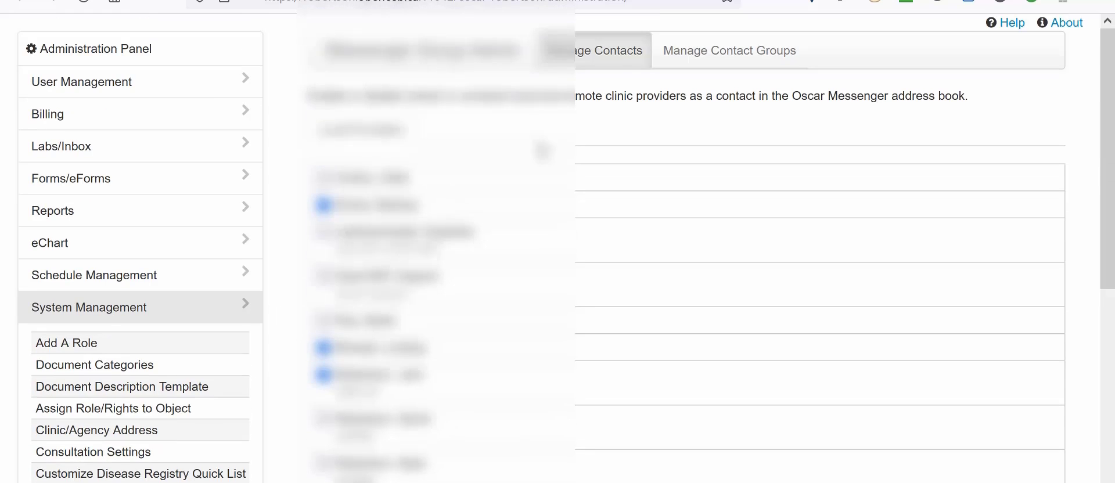
pyautogui.click(716, 53)
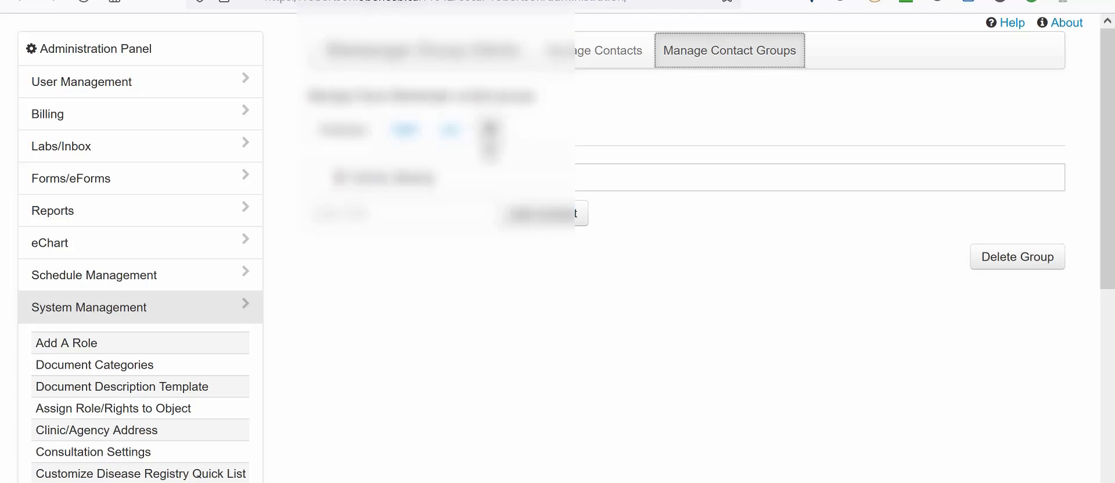
pyautogui.click(444, 215)
pyautogui.write('rob')
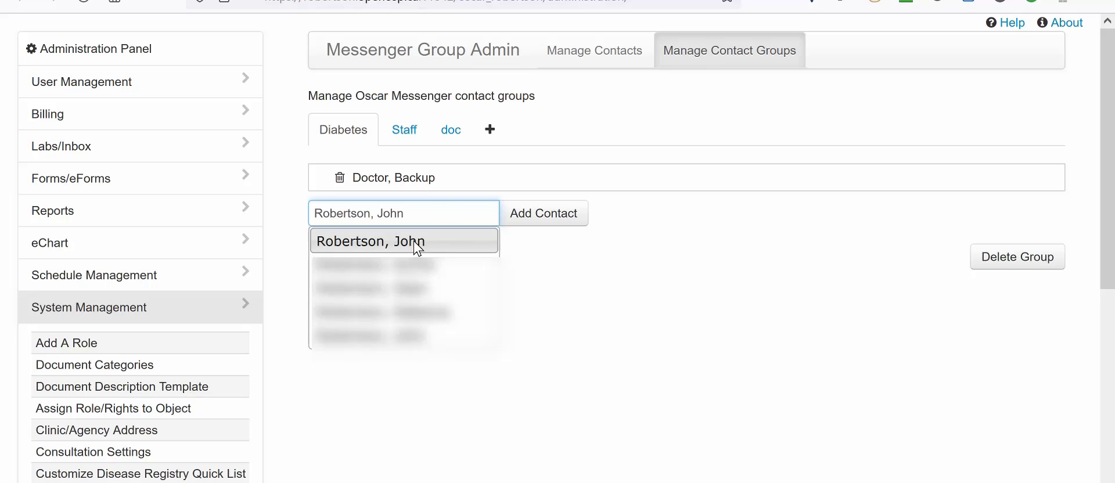
pyautogui.click(416, 245)
pyautogui.click(532, 227)
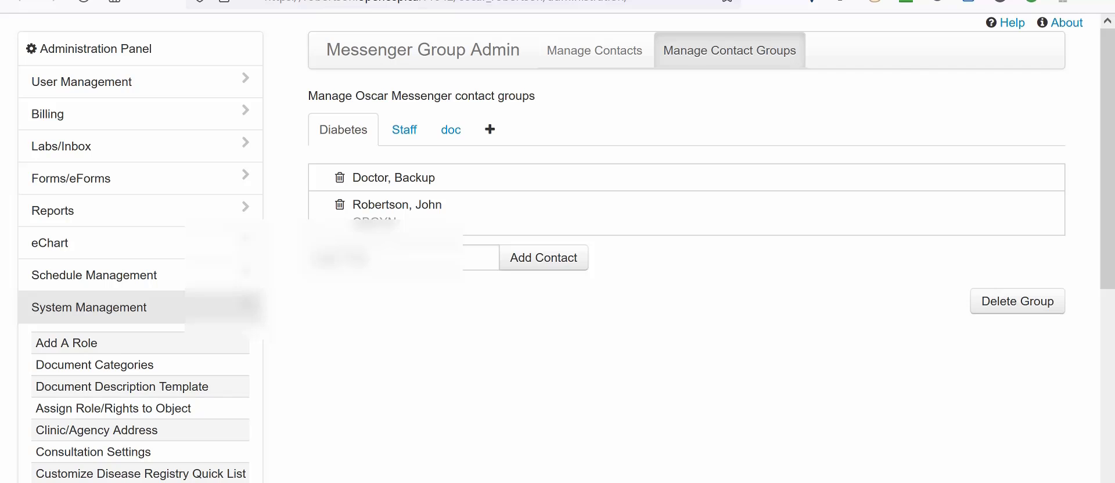
# Close the Administration page and start composing a new message in Messenger.
pyautogui.hotkey('ctrl', 'w')
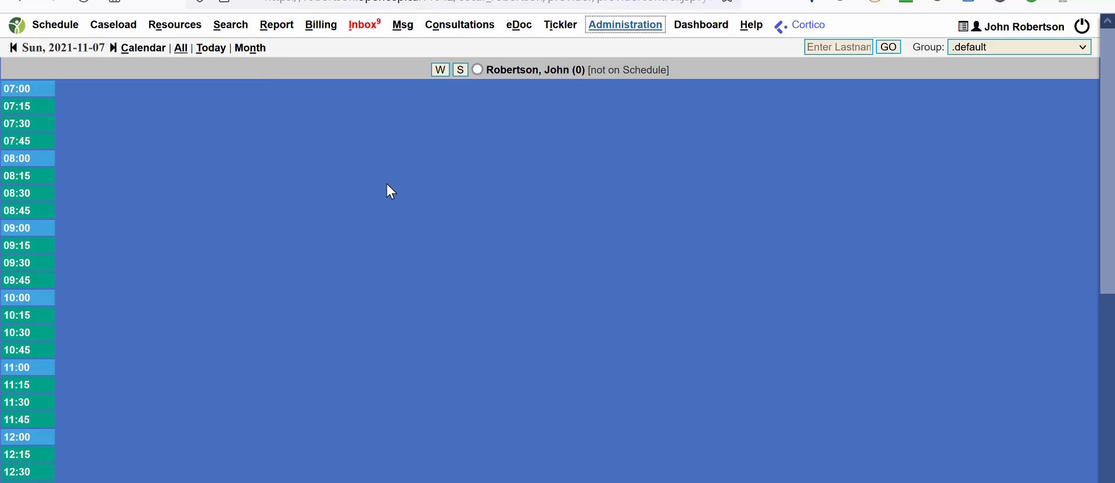
pyautogui.click(407, 30)
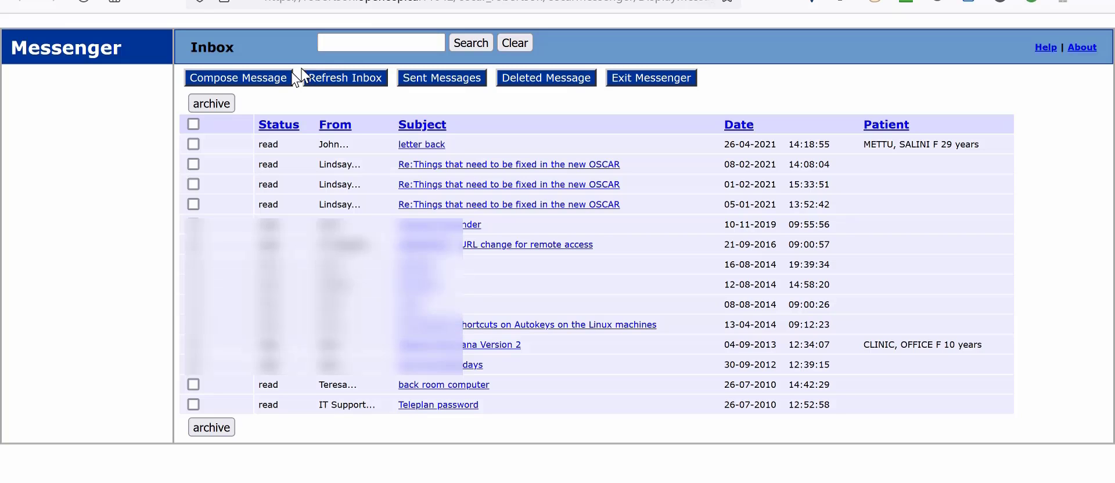
pyautogui.click(275, 81)
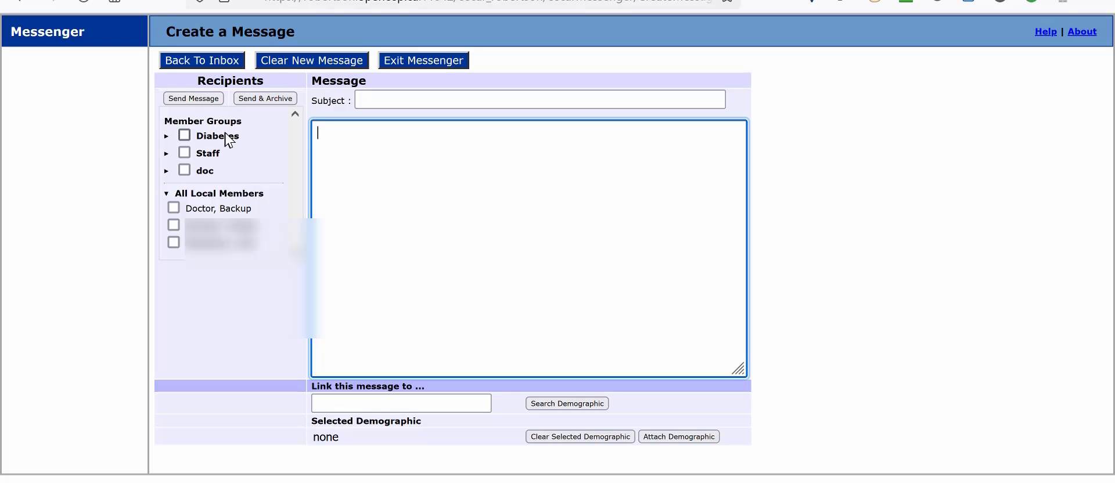
# Select the Diabetes group as recipients, expand it to check its members, and clear and collapse the group again.
pyautogui.click(184, 136)
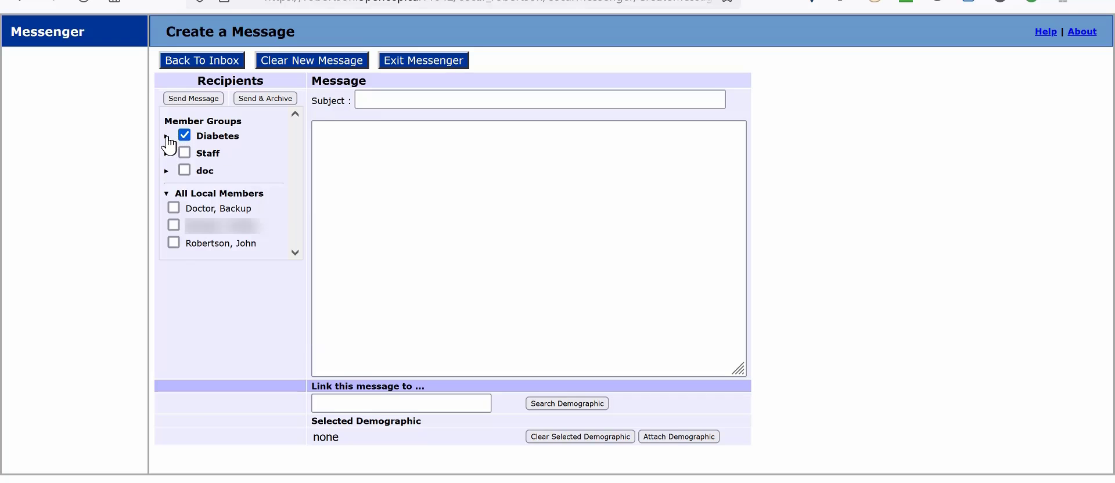
pyautogui.click(167, 138)
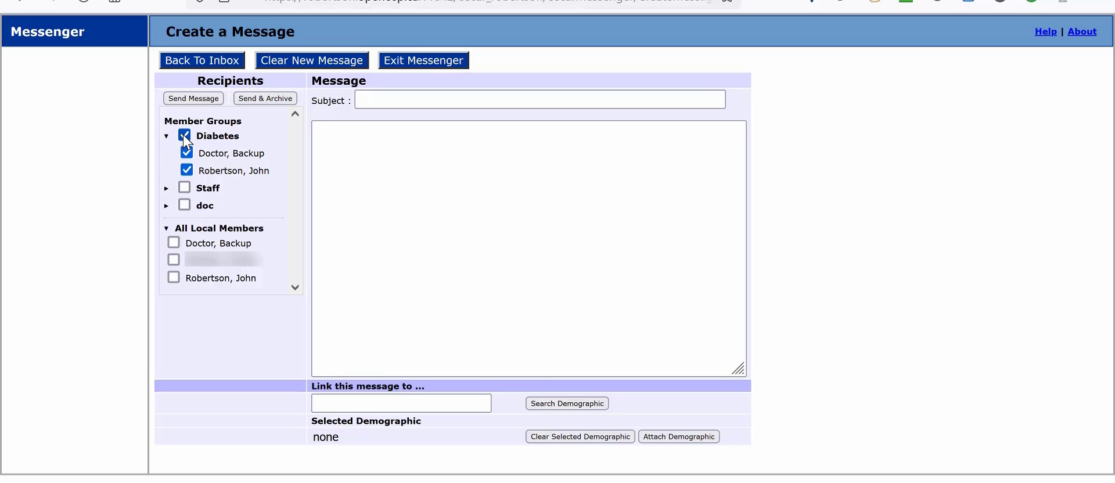
pyautogui.click(184, 137)
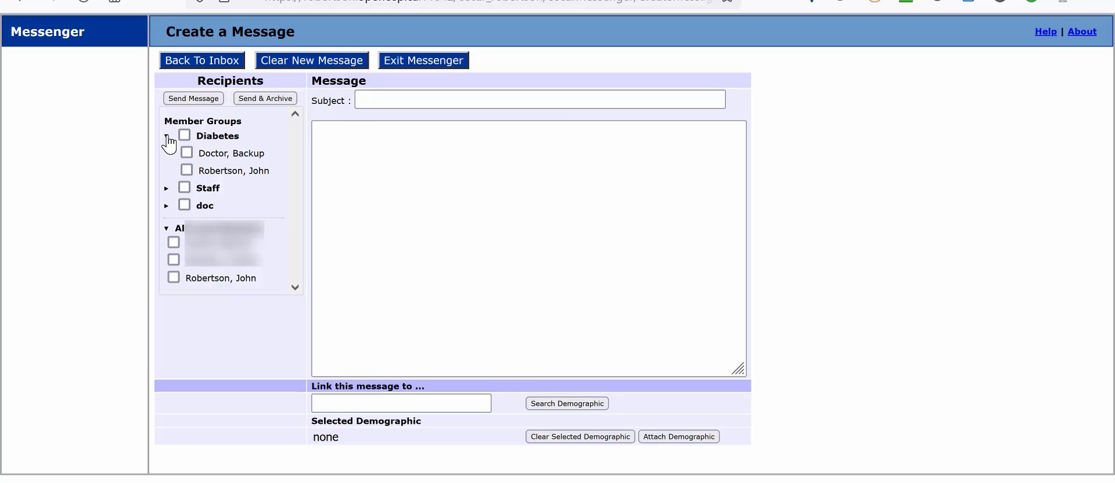
pyautogui.click(166, 136)
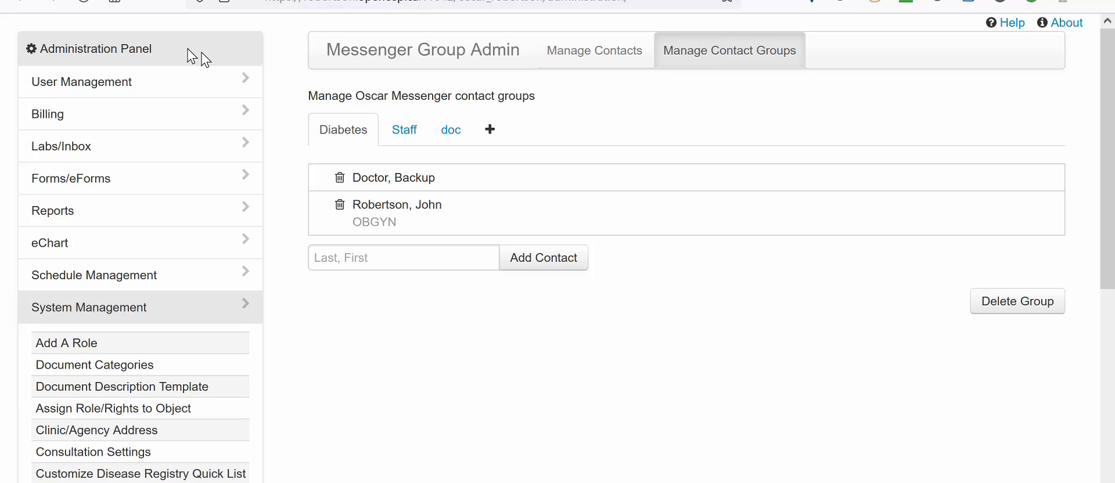
# Reopen Messenger Group Admin from System Management and disable the backup doctor as a Messenger contact.
pyautogui.click(124, 56)
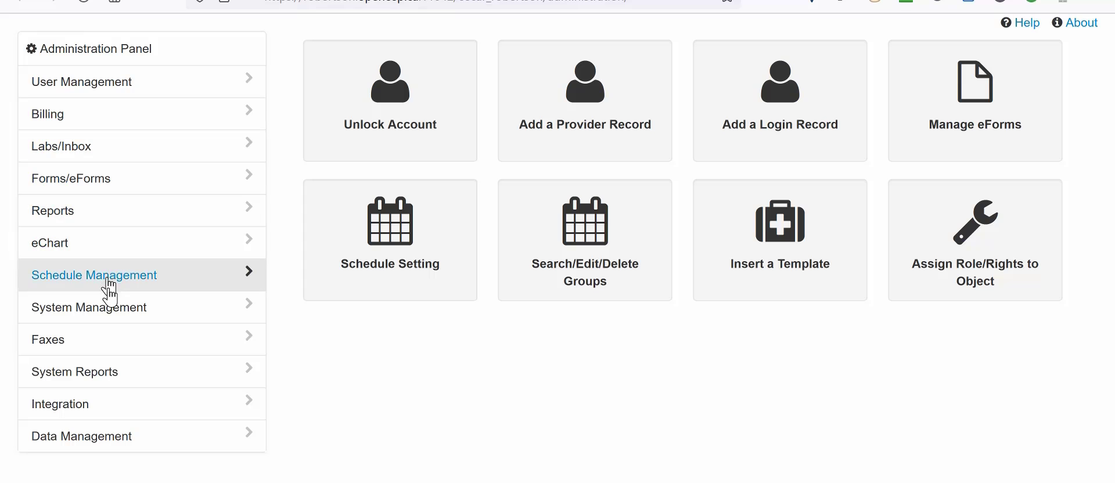
pyautogui.click(109, 315)
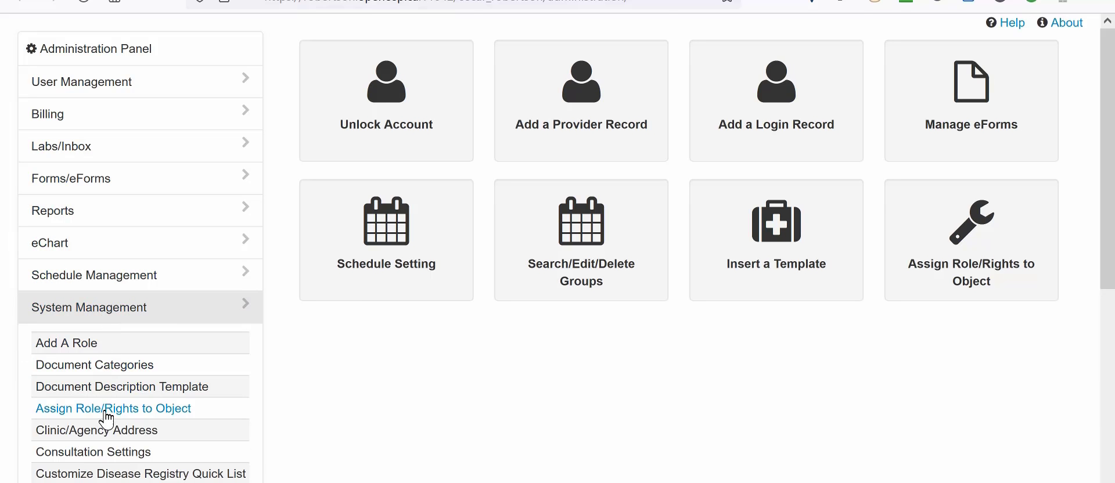
pyautogui.scroll(-3, 93, 395)
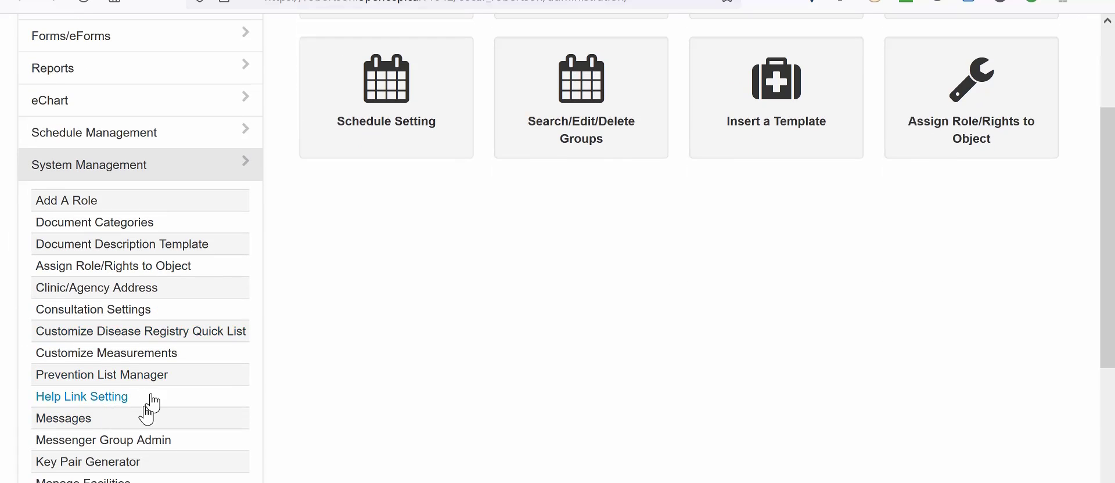
pyautogui.click(123, 444)
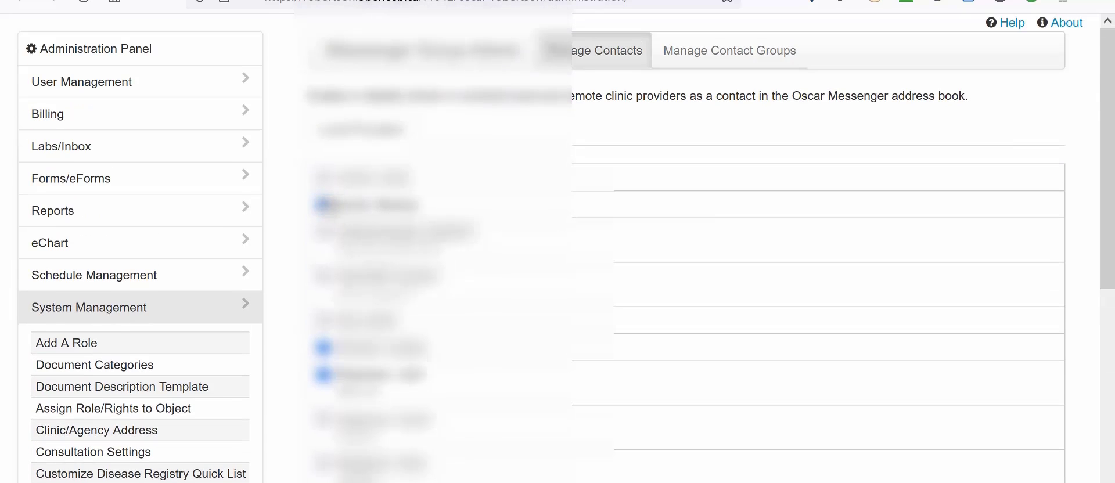
pyautogui.click(323, 206)
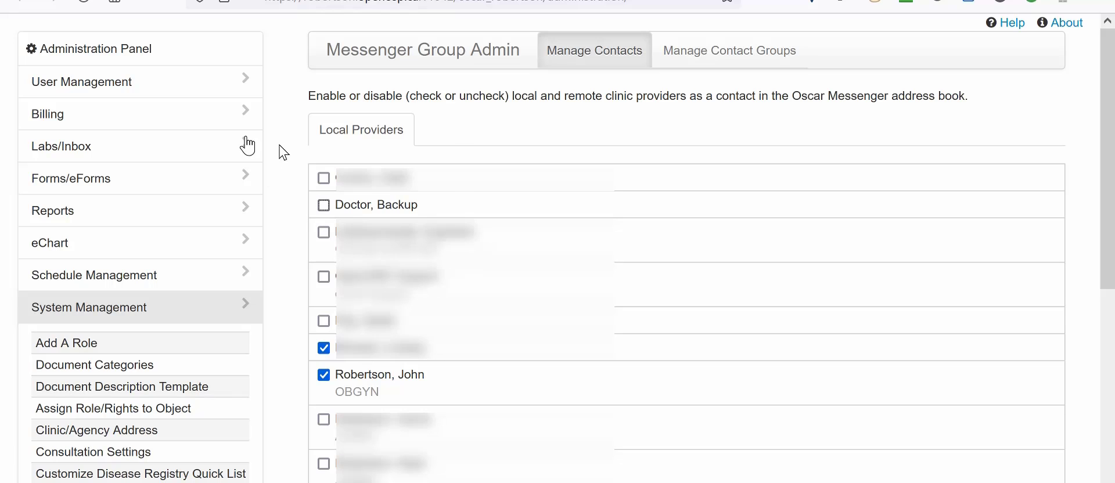
# Reload Messenger Group Admin and open the contact groups to check the Diabetes group's members.
pyautogui.click(108, 53)
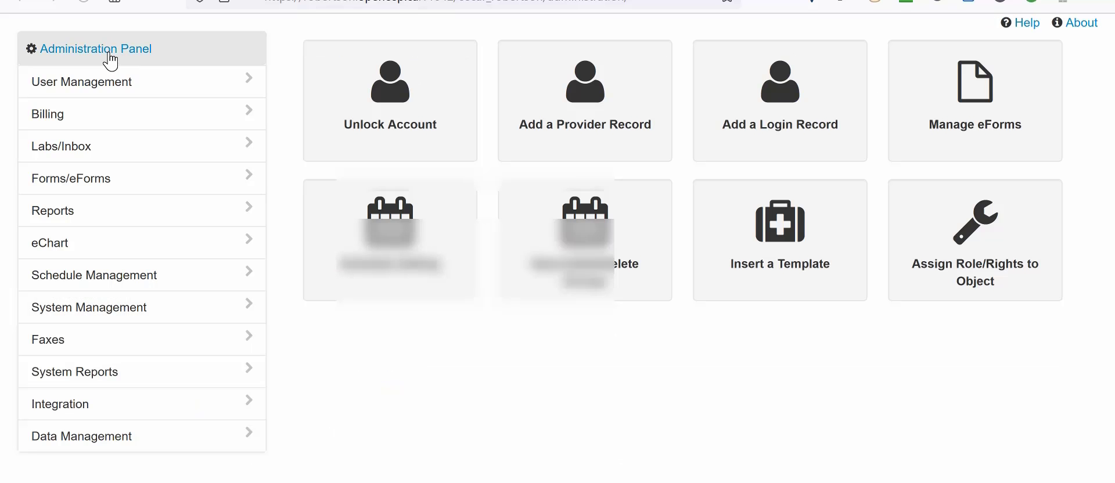
pyautogui.click(108, 314)
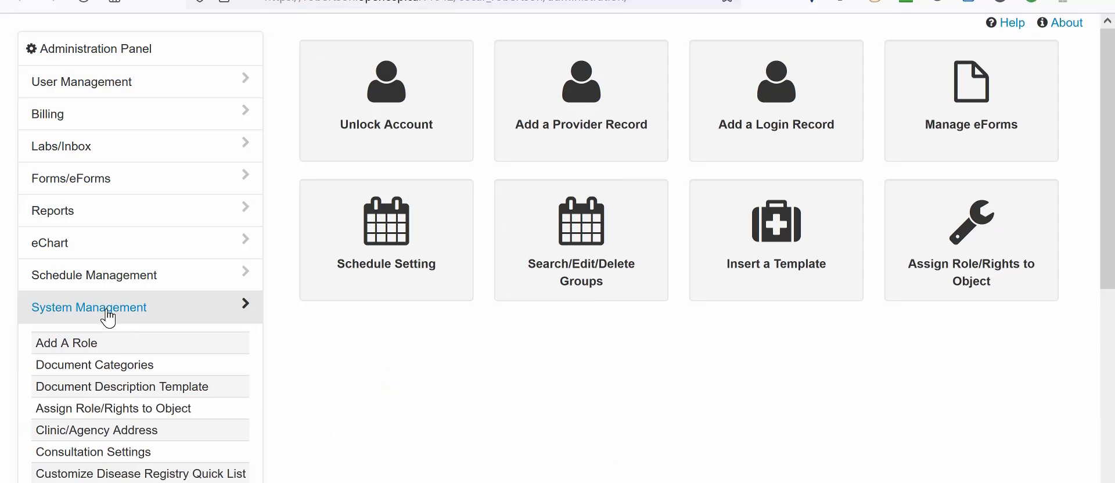
pyautogui.scroll(-3, 108, 317)
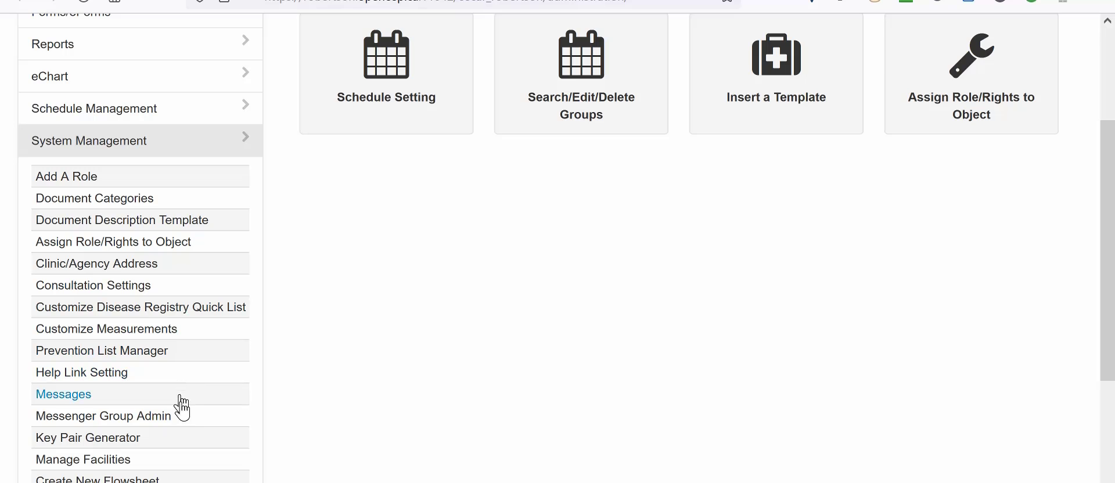
pyautogui.click(181, 395)
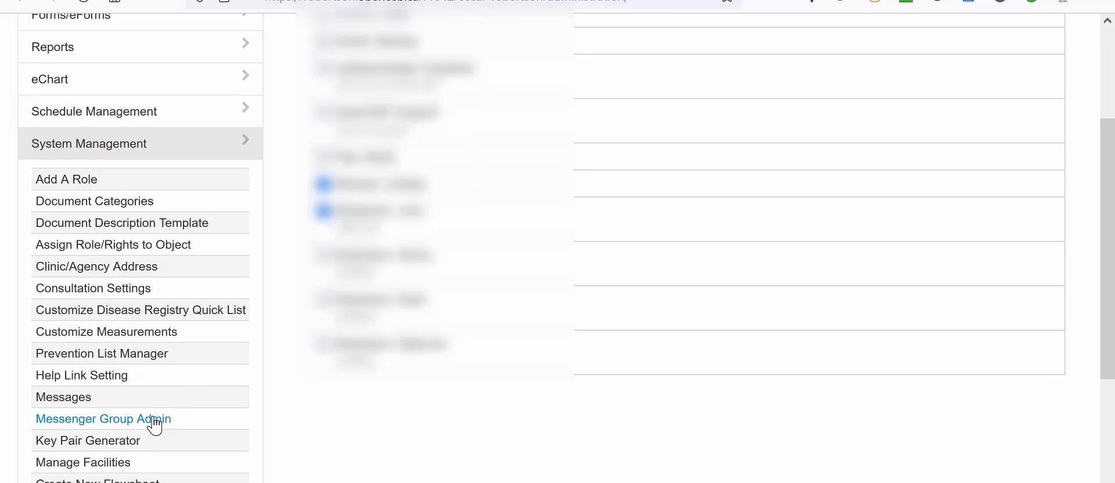
pyautogui.click(153, 419)
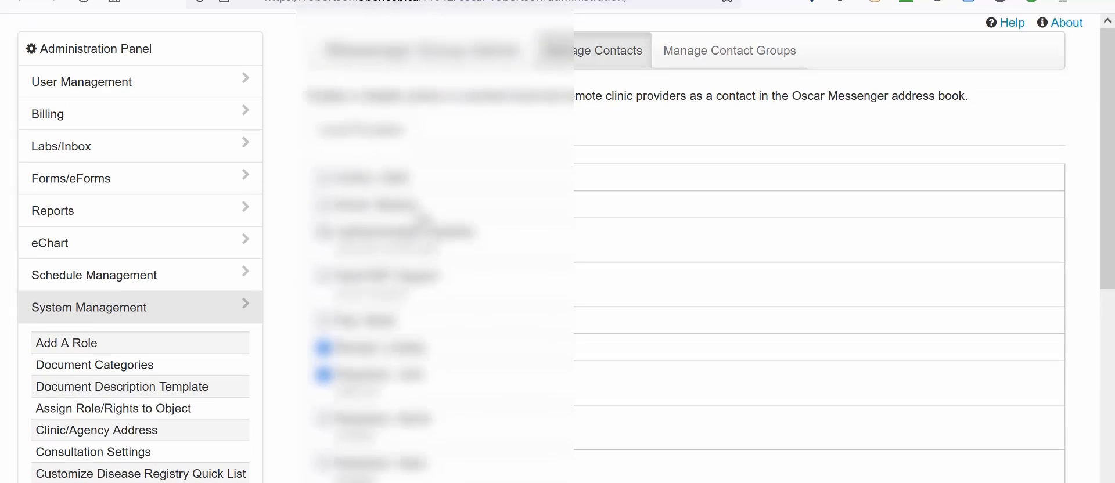
pyautogui.click(716, 62)
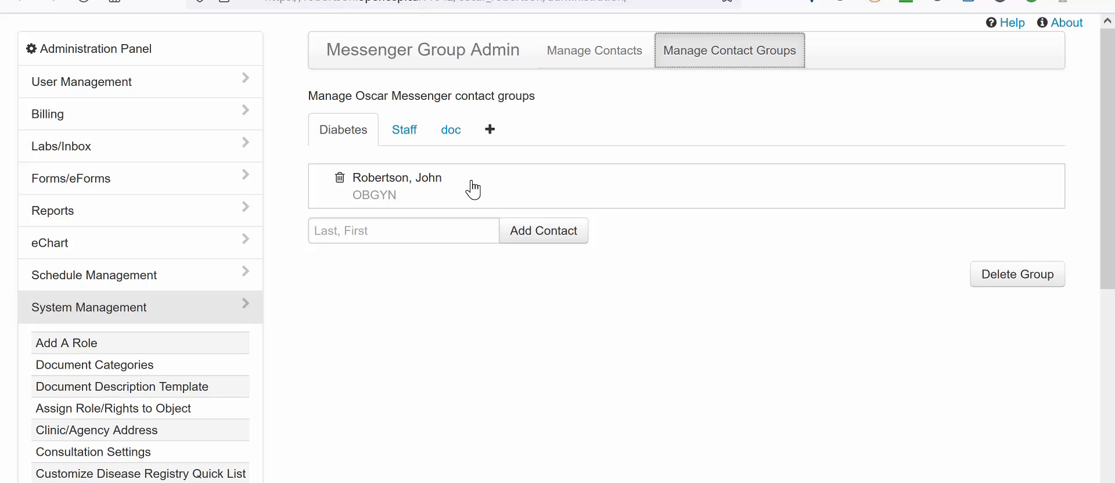
# Check the members of the doc group, and delete the Diabetes contact group.
pyautogui.click(453, 140)
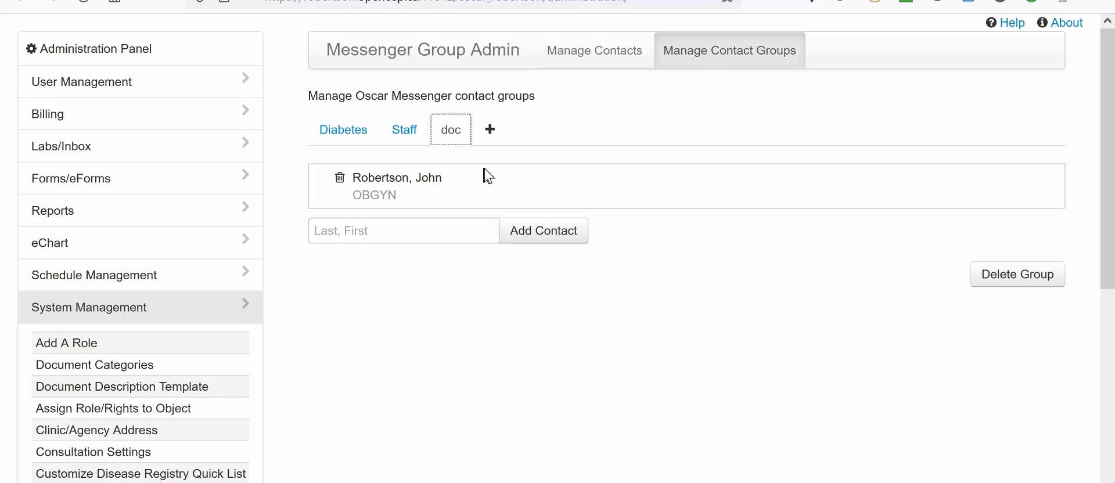
pyautogui.click(353, 135)
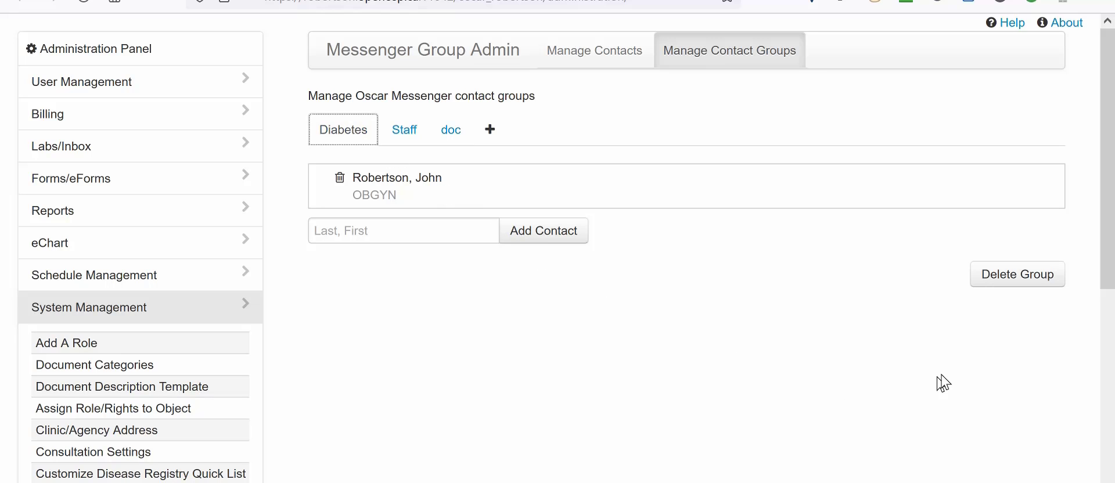
pyautogui.click(1022, 282)
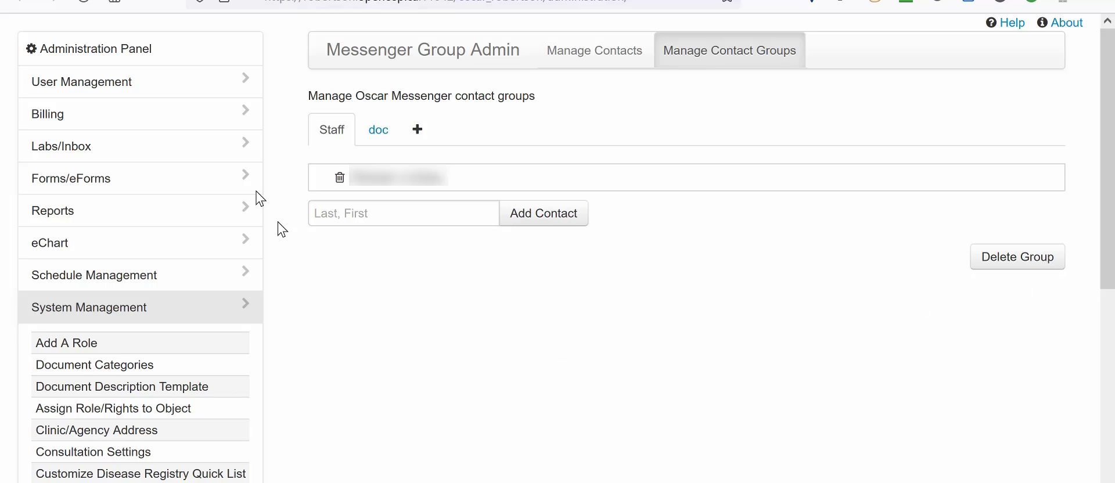
# Reload Messenger Group Admin once more and check which contact groups remain.
pyautogui.click(134, 52)
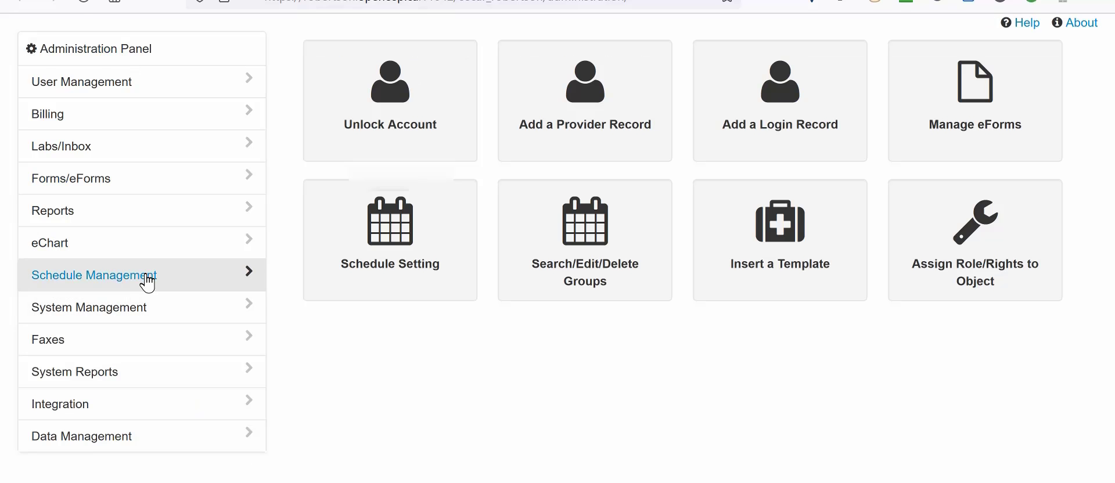
pyautogui.click(135, 309)
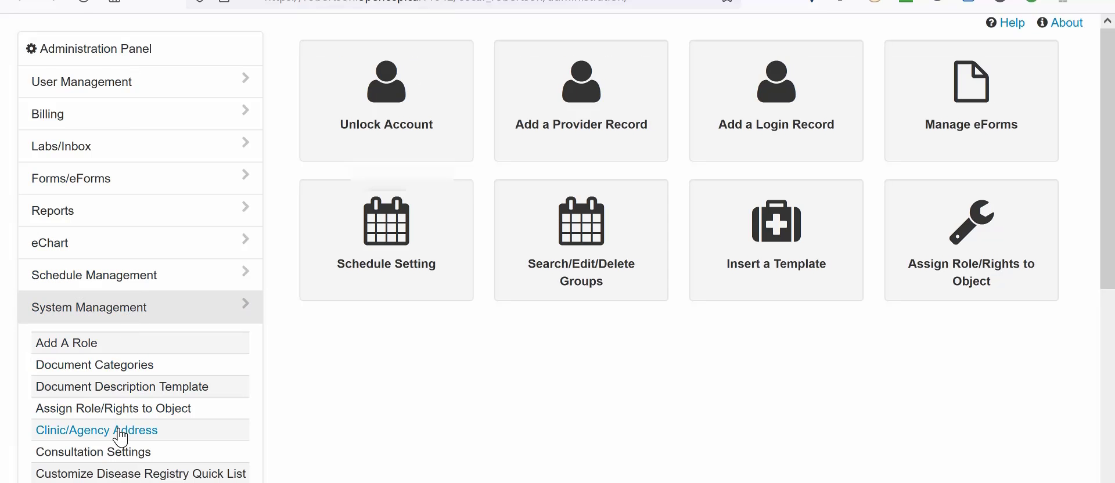
pyautogui.scroll(-3, 121, 443)
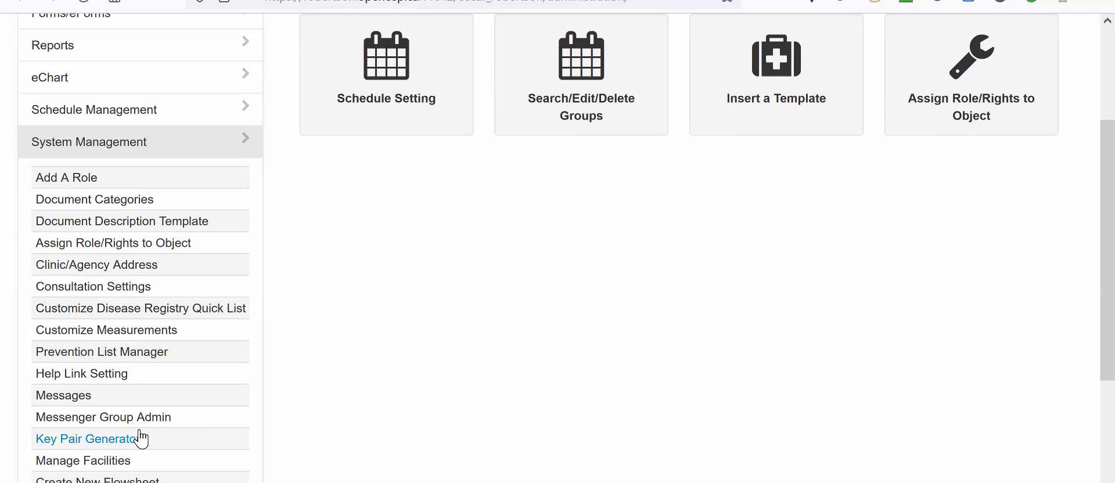
pyautogui.click(145, 428)
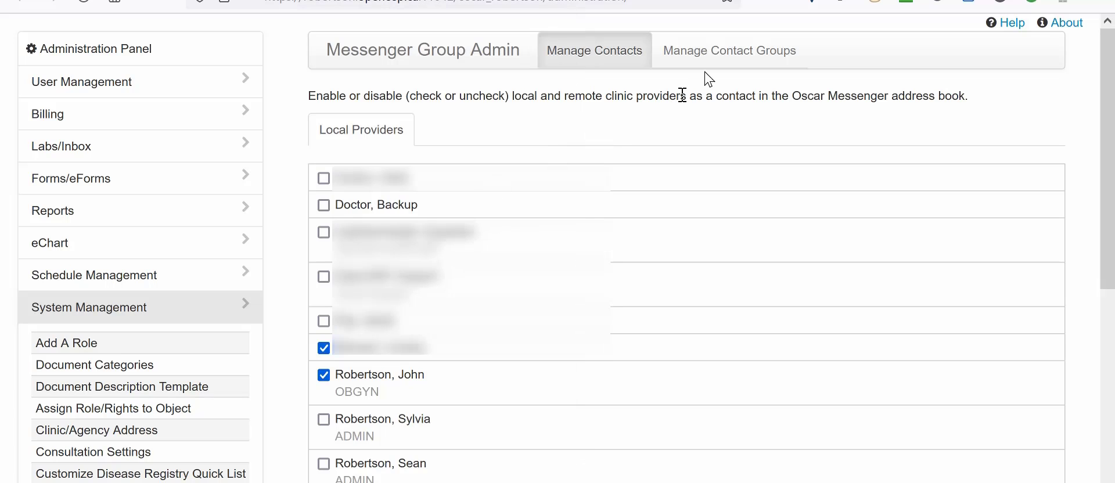
pyautogui.click(728, 66)
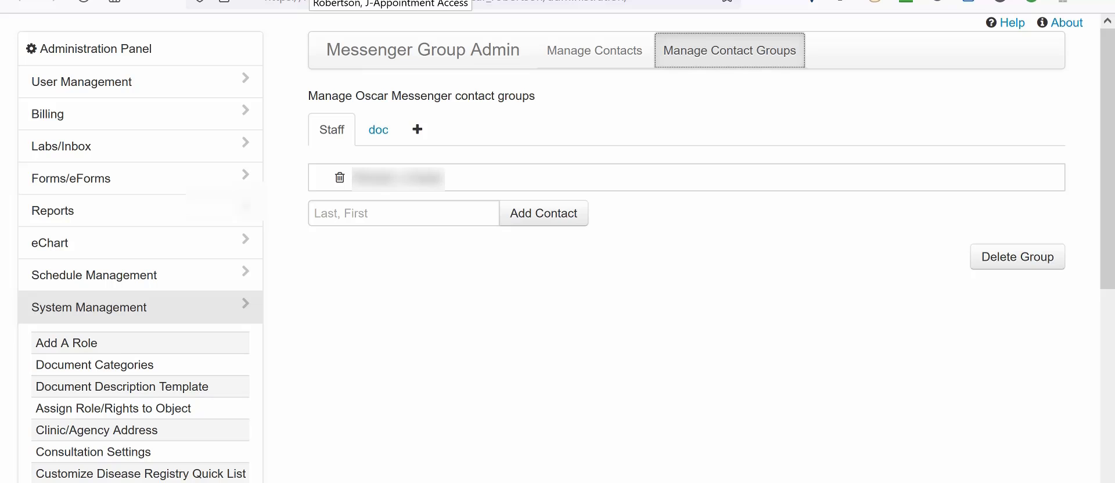
# Switch to the appointment schedule and start composing a new message in Messenger.
pyautogui.click(309, 0)
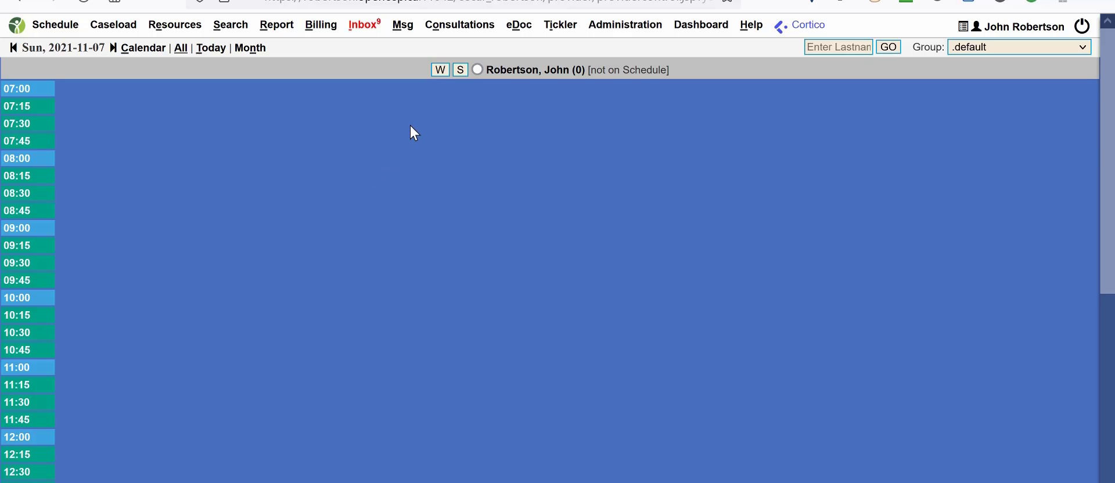
pyautogui.click(402, 24)
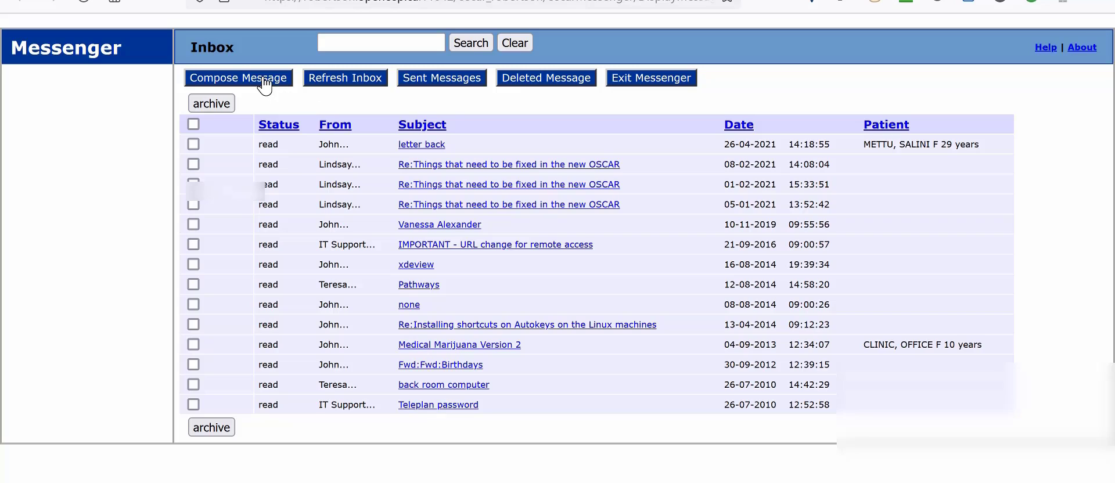
pyautogui.click(264, 79)
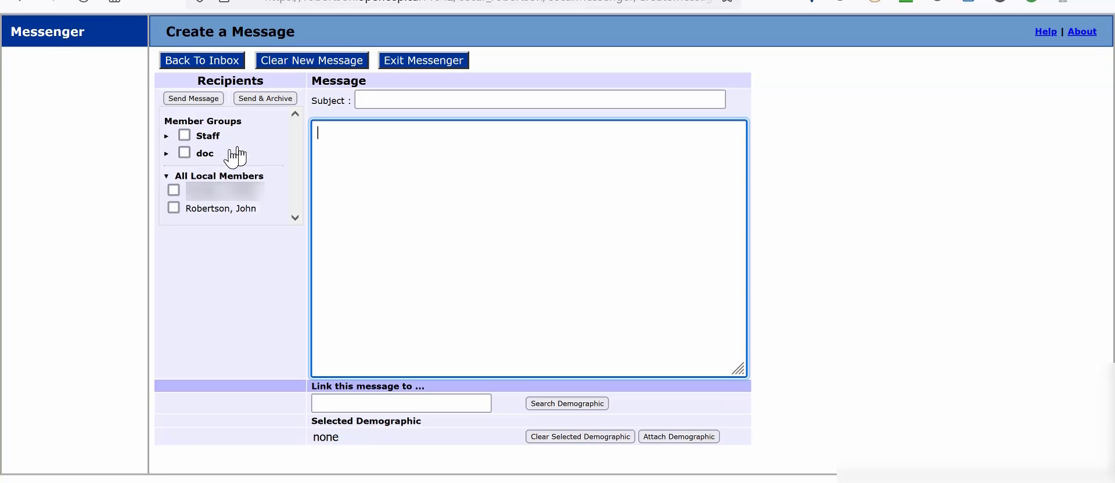
# Expand the doc recipient group to check its members, and close the new message without sending it.
pyautogui.click(166, 154)
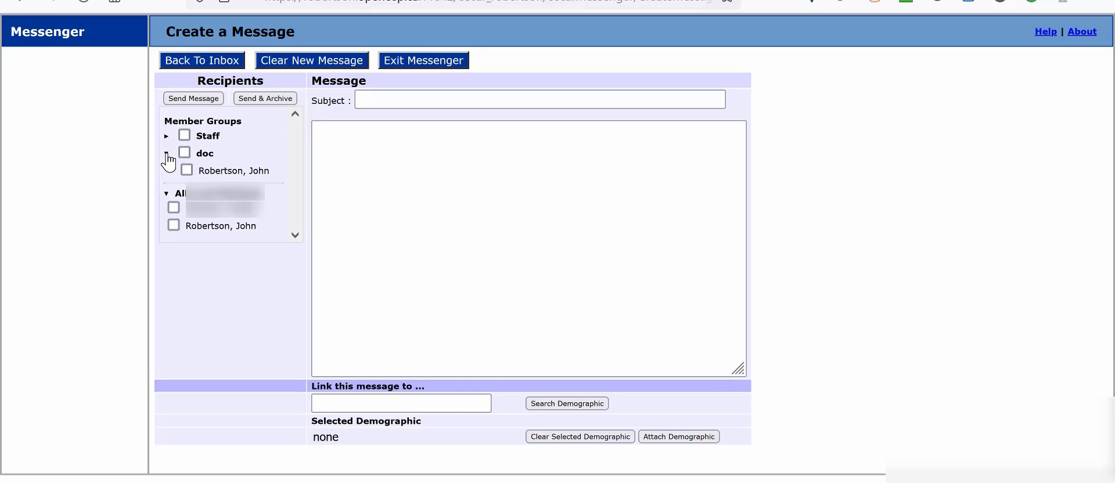
pyautogui.click(167, 153)
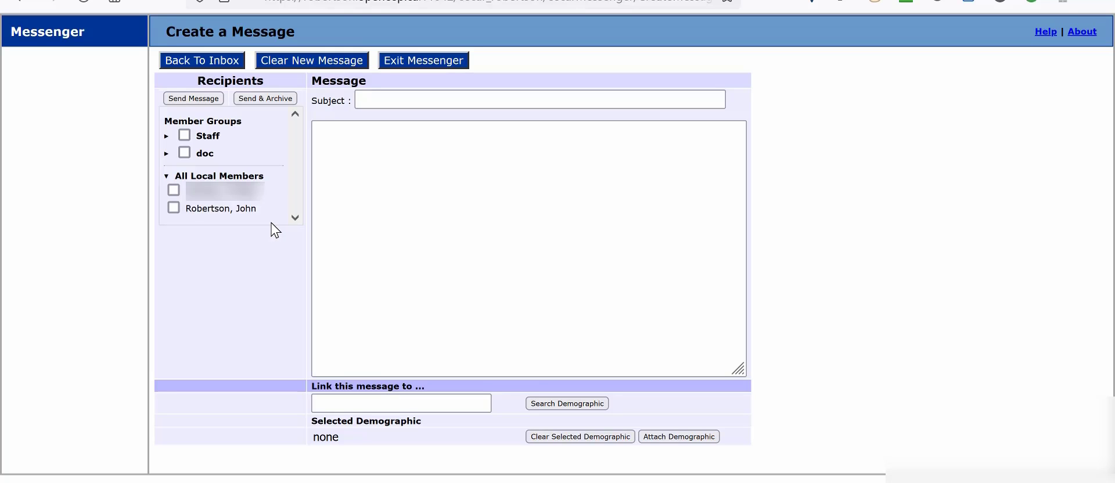
pyautogui.hotkey('ctrl', 'w')
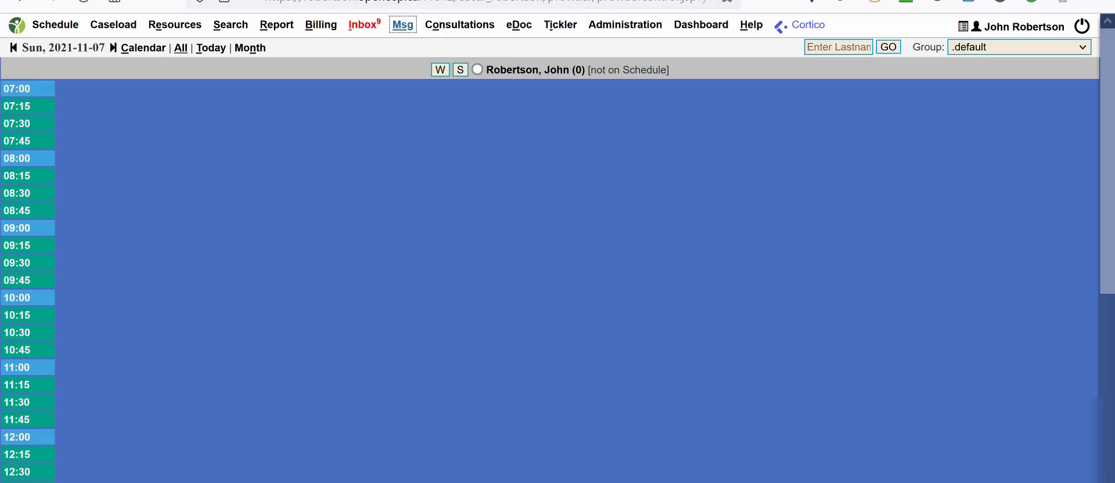